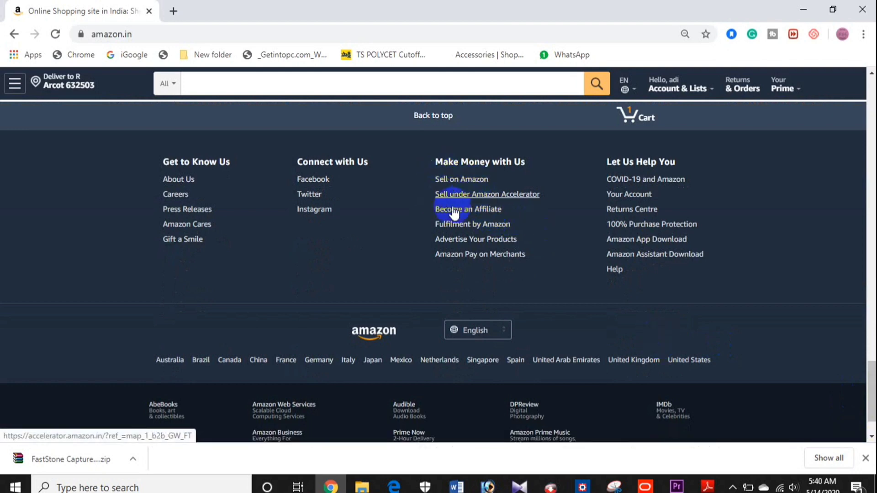
- Open the Become an Affiliate page from the Make Money with Us links in the site footer
left_click_drag(421, 205, 503, 207)
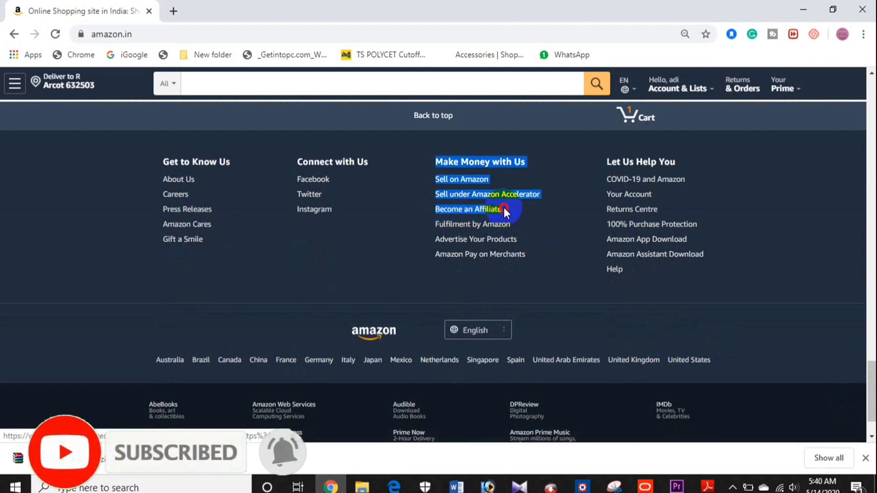
left_click(415, 212)
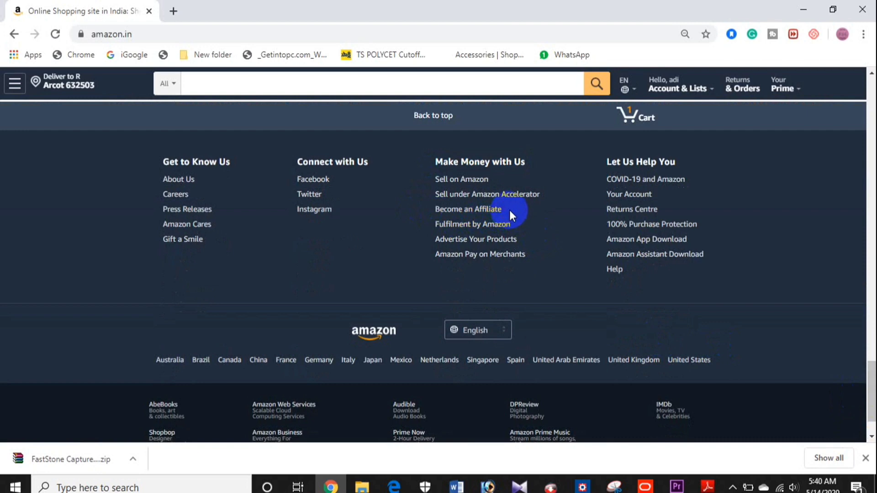
left_click_drag(506, 210, 429, 211)
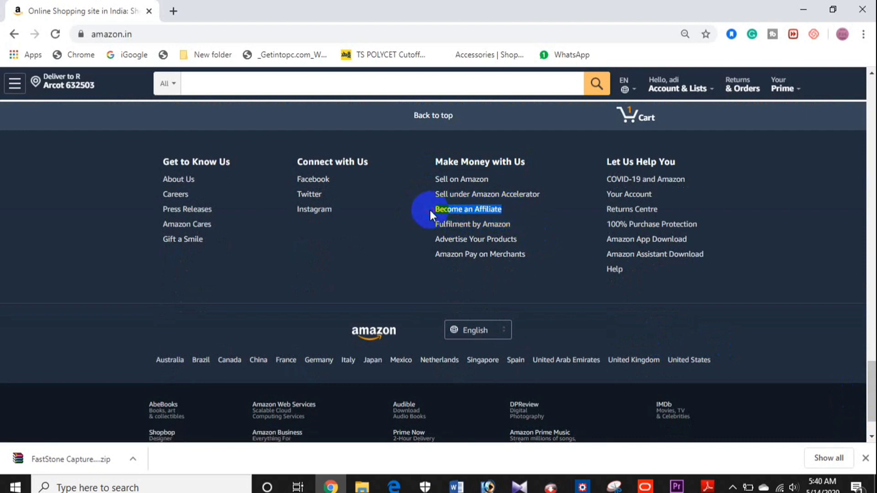
left_click(463, 210)
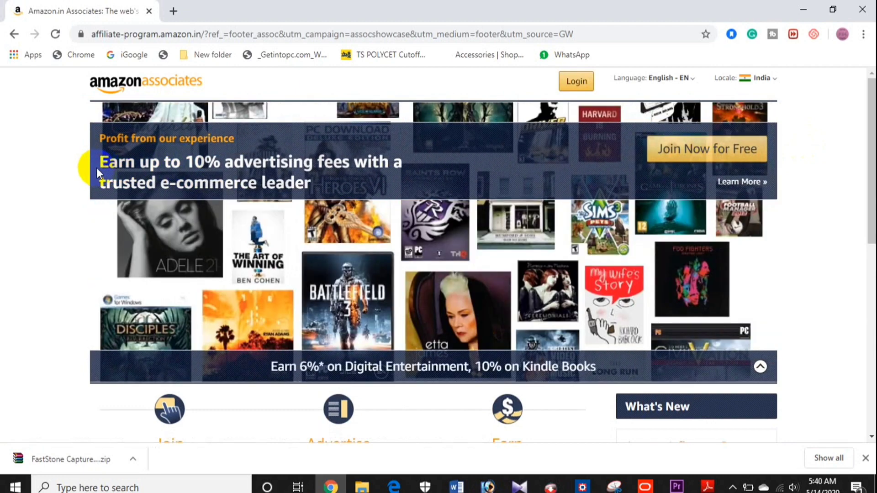
- Start the free sign-up for the Amazon Associates program
left_click_drag(97, 168, 258, 193)
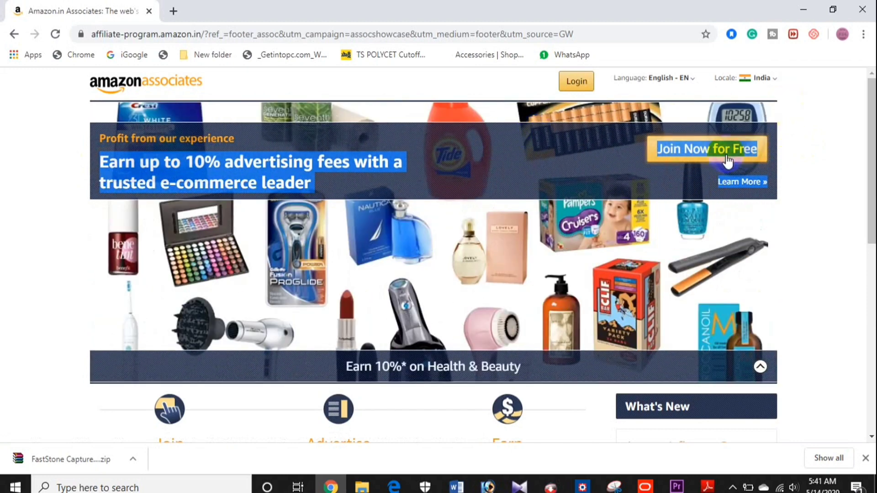
left_click(789, 179)
left_click(730, 150)
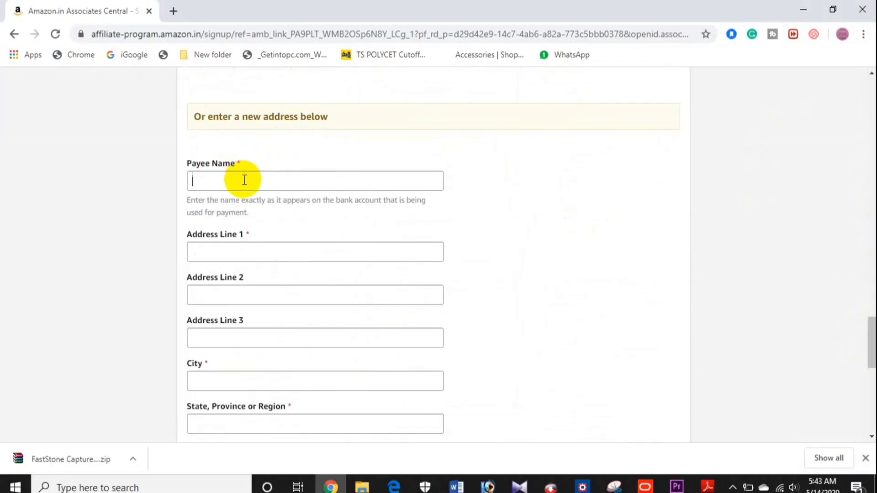
- Fill in the payee name and address lines, correcting the text in Address Line 3
left_click(245, 180)
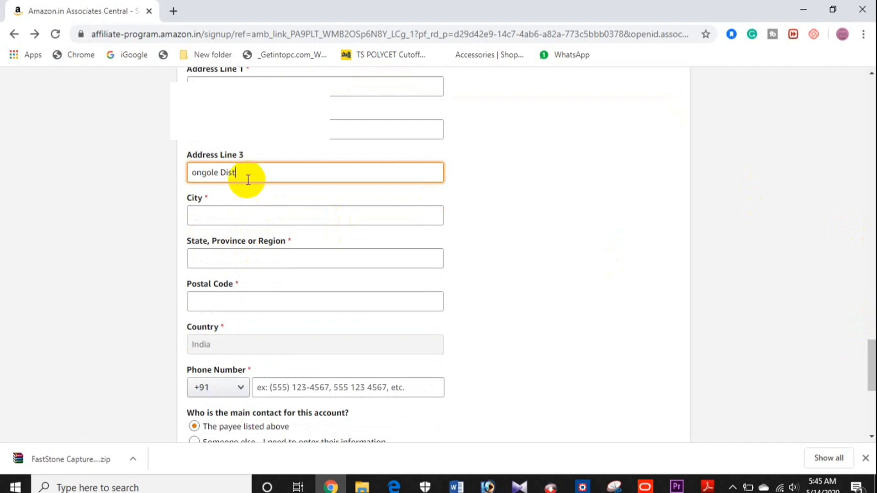
key("BackSpace")
key("BackSpace")
key("BackSpace")
key("BackSpace")
key("BackSpace")
key("BackSpace")
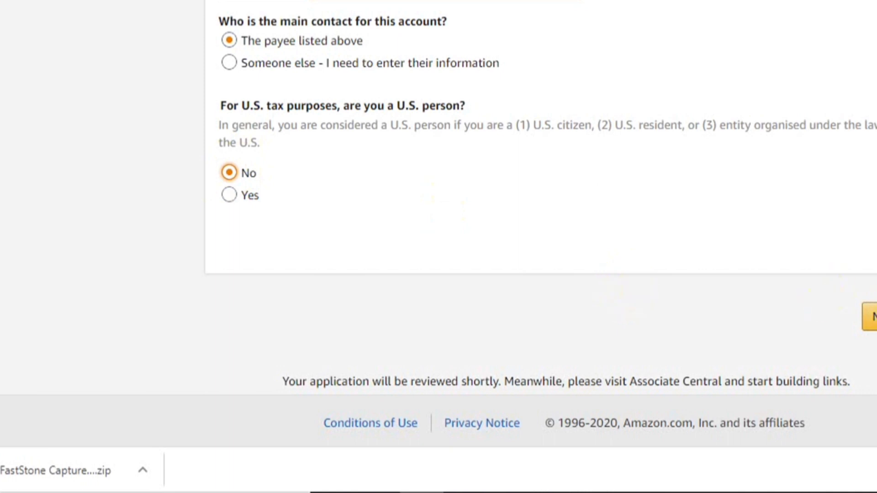
- Submit the account information and accept the suggested version of the address
left_click(777, 325)
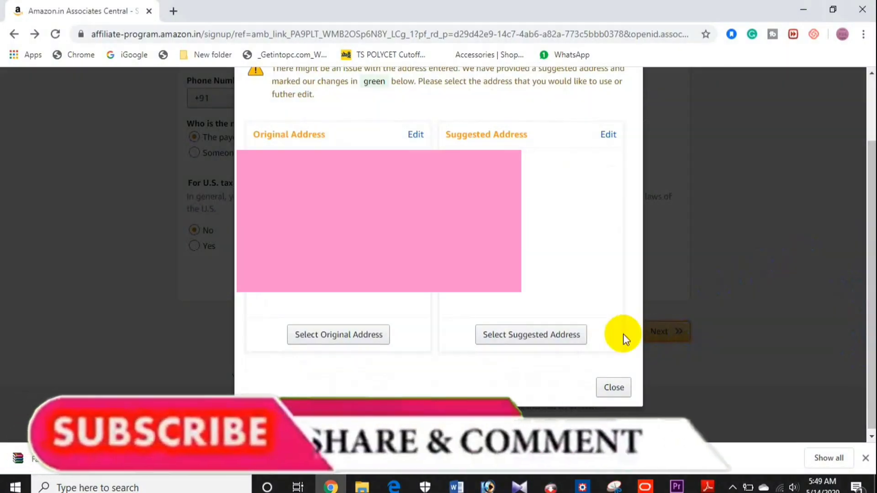
left_click(567, 343)
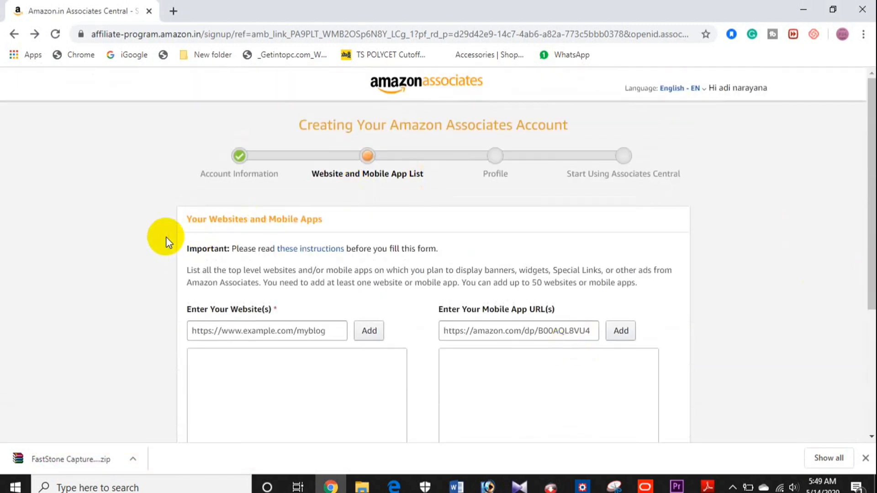
left_click(194, 220)
left_click(357, 228)
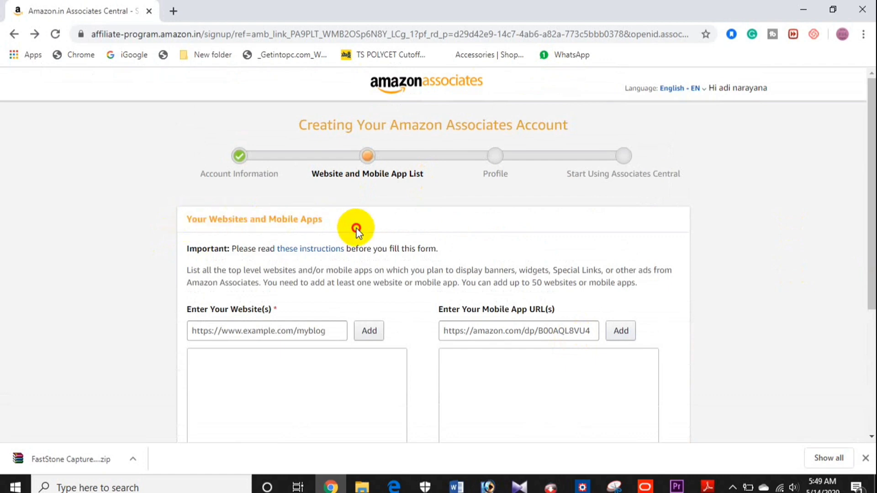
triple_click(323, 223)
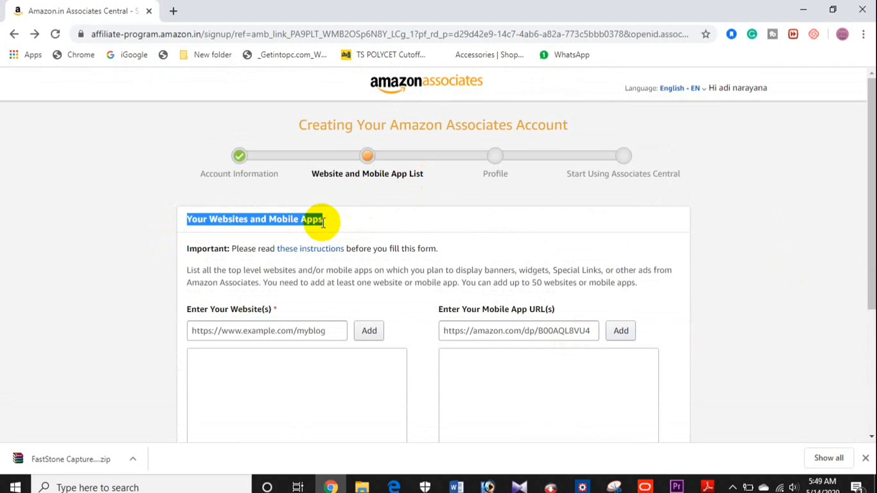
- Open facebook.com in a new browser tab and copy the URL of the Friends Forever page's notifications
left_click(175, 12)
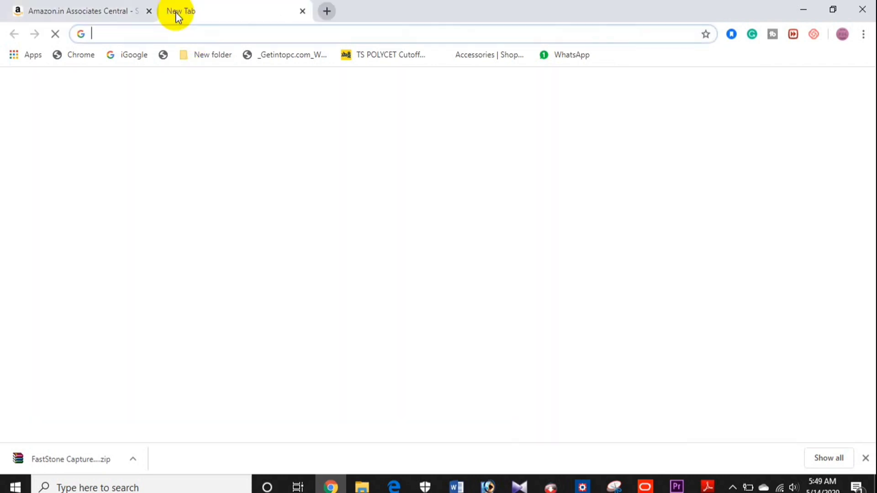
type("facebook.com")
key("Return")
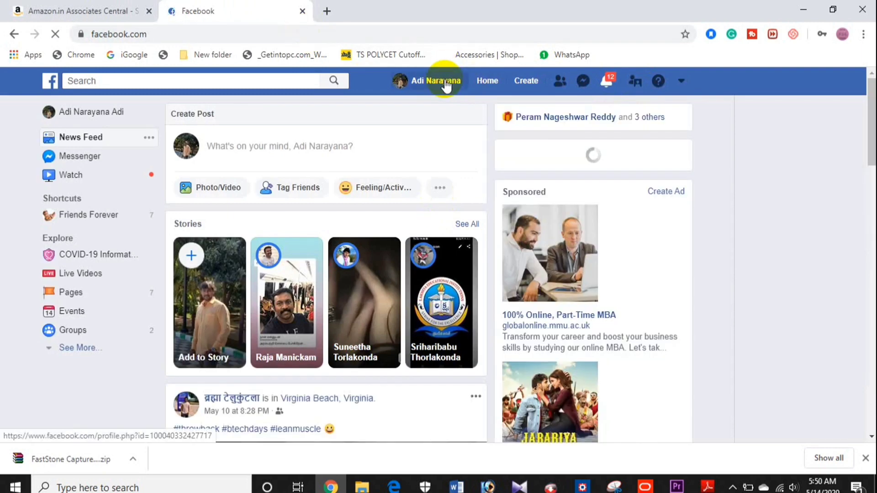
left_click(329, 40)
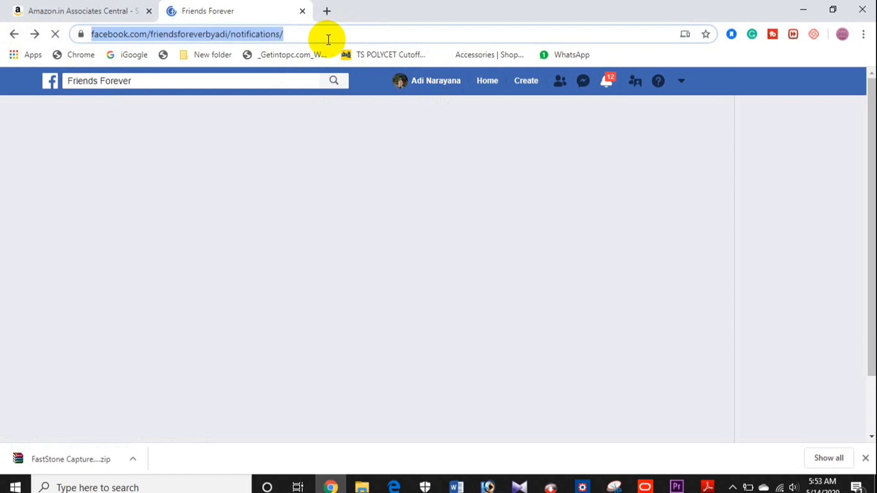
right_click(273, 33)
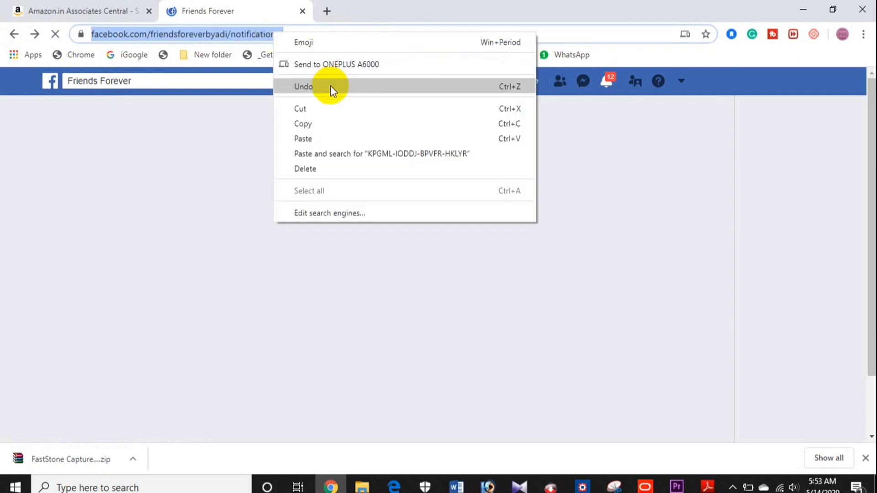
left_click(310, 124)
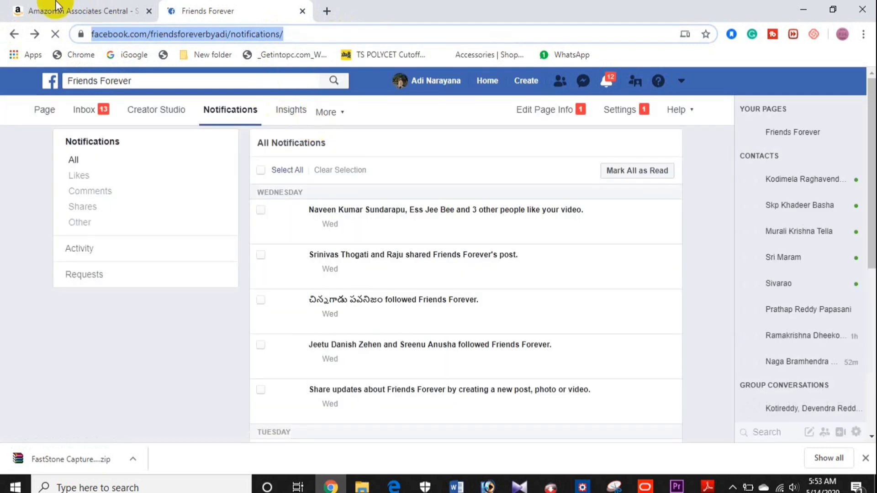
- Add the copied Facebook URL to the website list on the Associates form and continue to the Profile stage
left_click(45, 7)
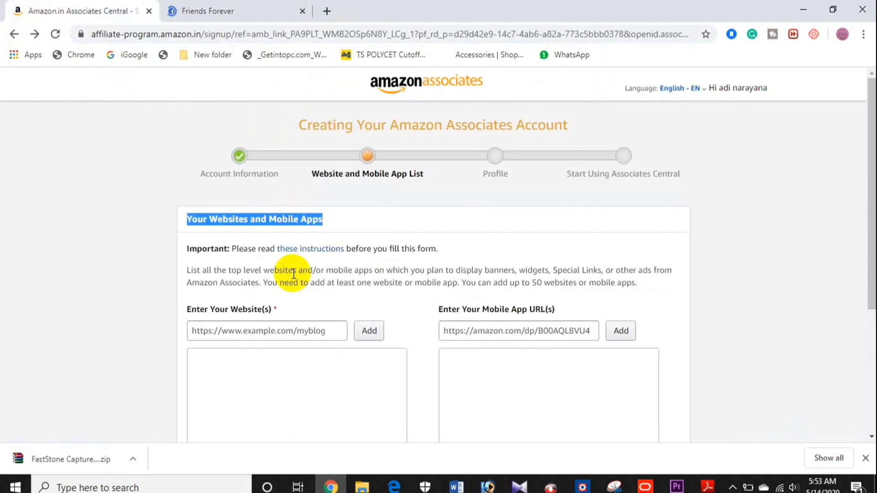
left_click(302, 327)
key("ctrl+v")
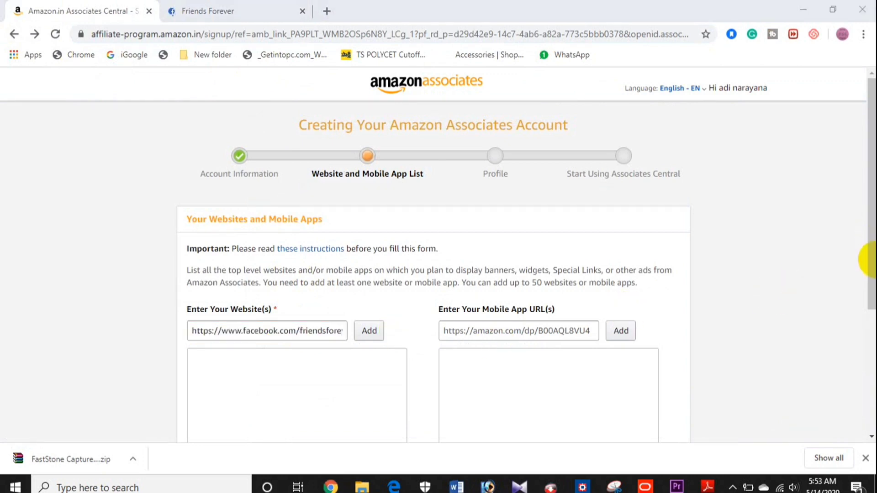
left_click(369, 331)
scroll(625, 282, "down", 5)
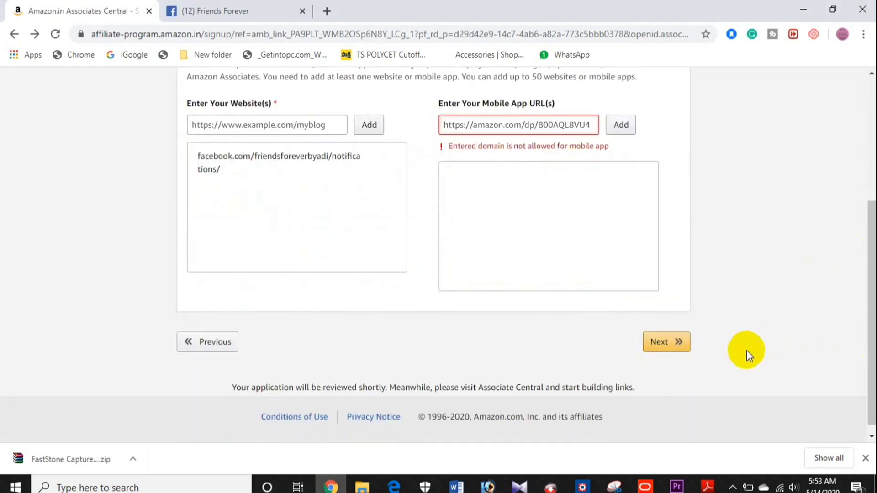
left_click(656, 343)
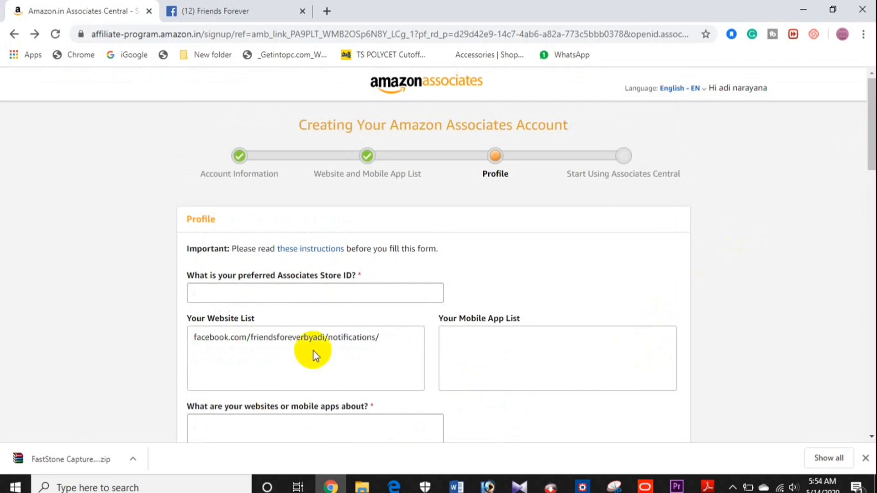
- Enter a preferred Associates Store ID made of the applicant's name, an @ sign and a number
left_click(313, 295)
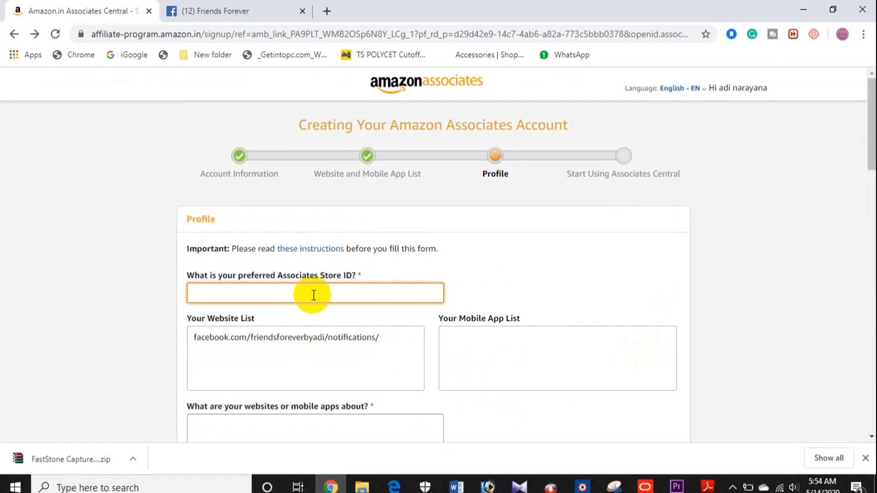
type("Adi")
key("BackSpace")
key("BackSpace")
key("BackSpace")
type("ad")
type("Ad")
type("inarayan")
type("a@")
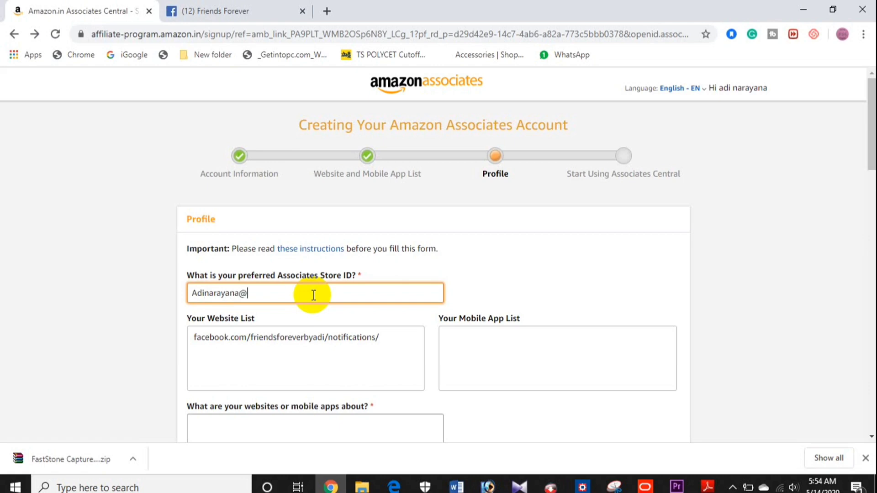
type("1433")
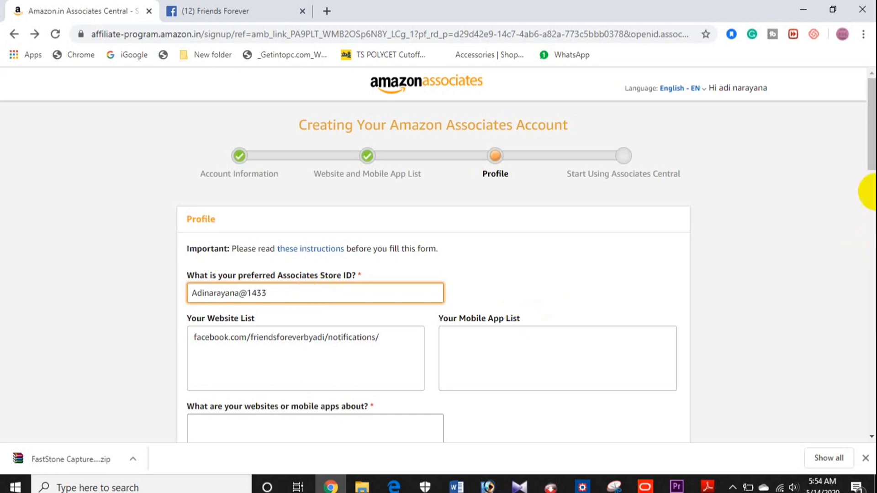
- Remove the @ sign from the preferred Associates Store ID
left_click(870, 148)
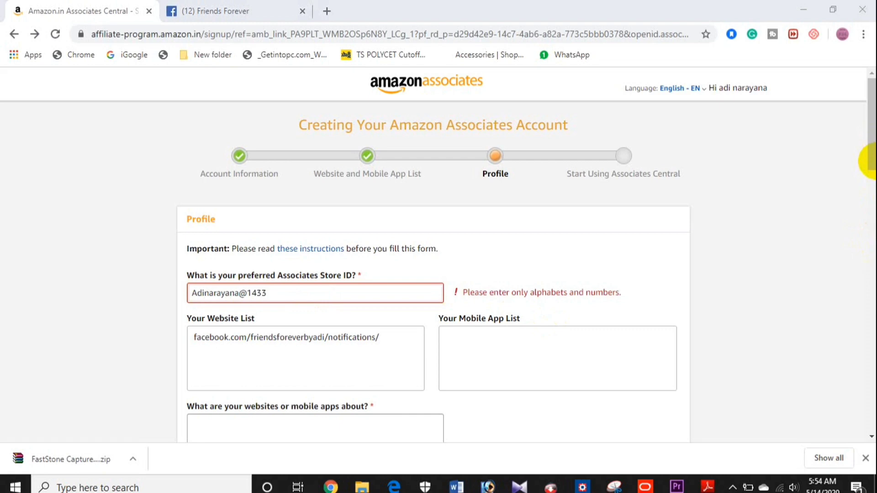
left_click(248, 295)
key("BackSpace")
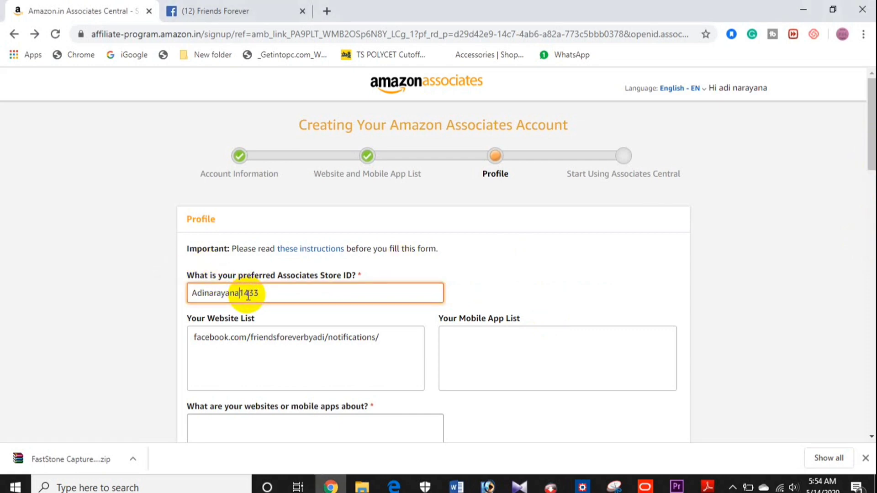
- Describe what the websites or mobile apps are about as "Facebook Profile Link"
left_click(871, 152)
scroll(871, 152, "down", 3)
left_click(242, 310)
type("Faceboo")
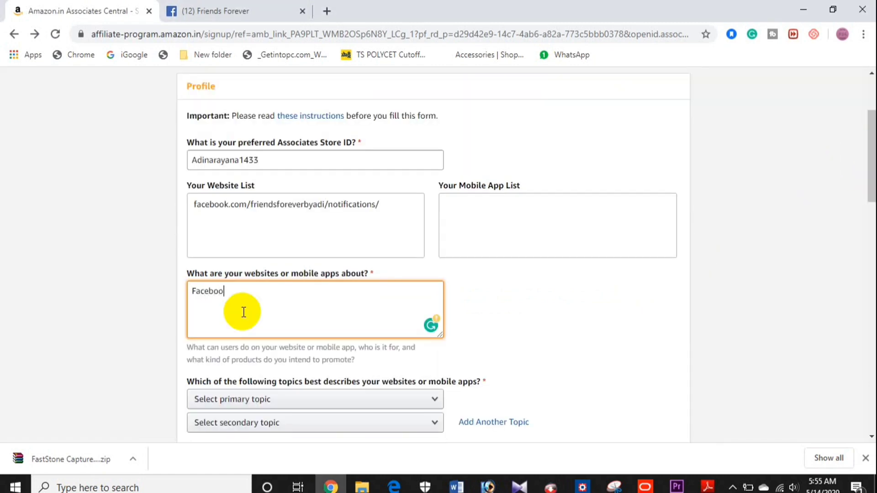
type("k Profile Link")
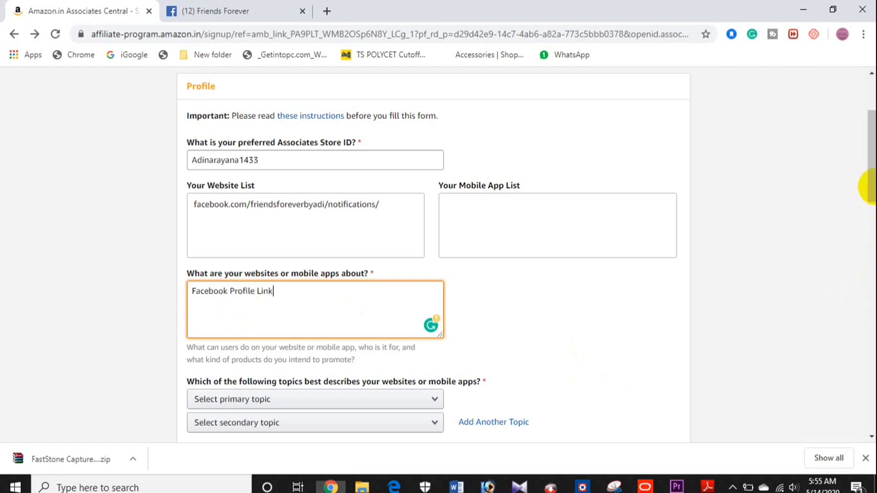
- Set both the primary and secondary website topics to Social Networking Site
left_click_drag(872, 184, 872, 235)
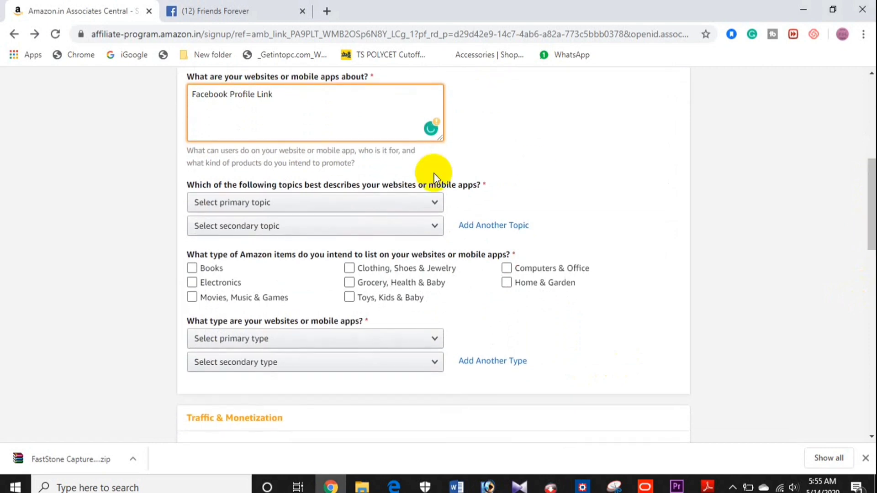
left_click(434, 203)
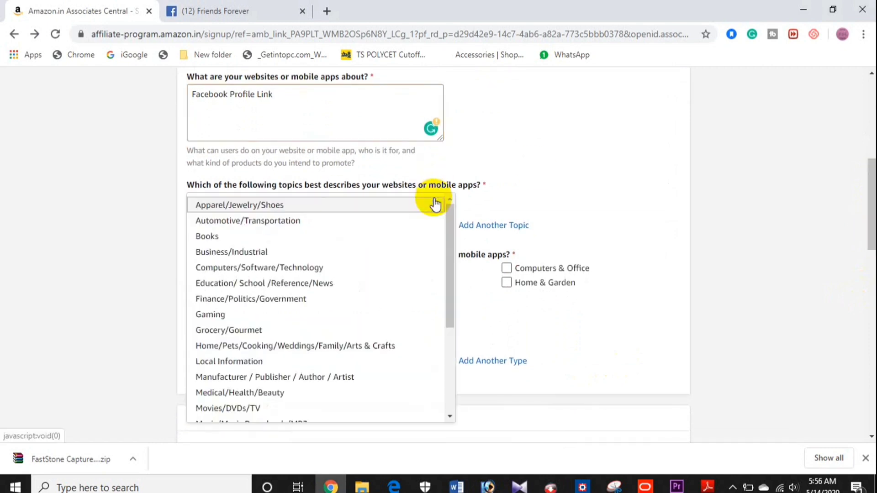
left_click_drag(450, 224, 456, 327)
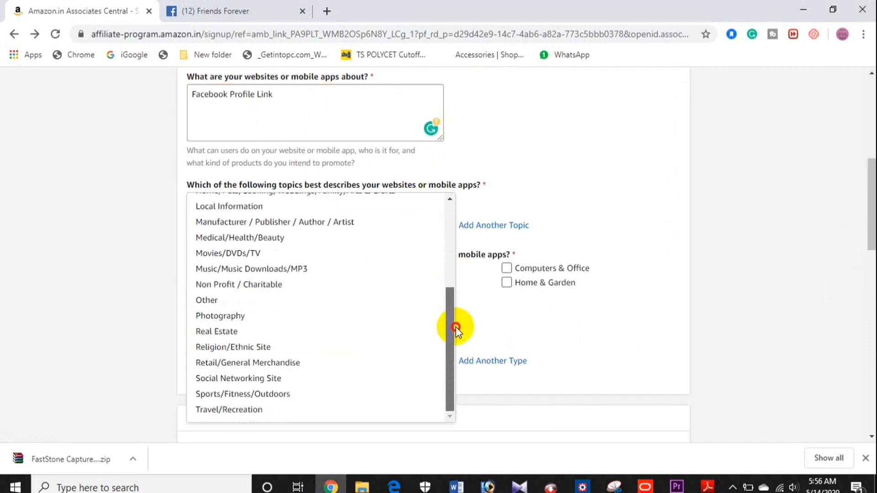
left_click(306, 379)
left_click(399, 228)
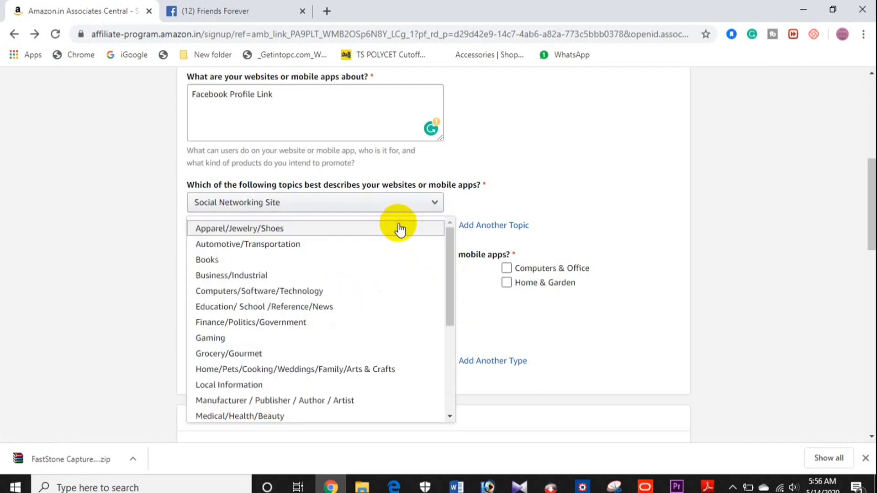
left_click_drag(448, 307, 450, 403)
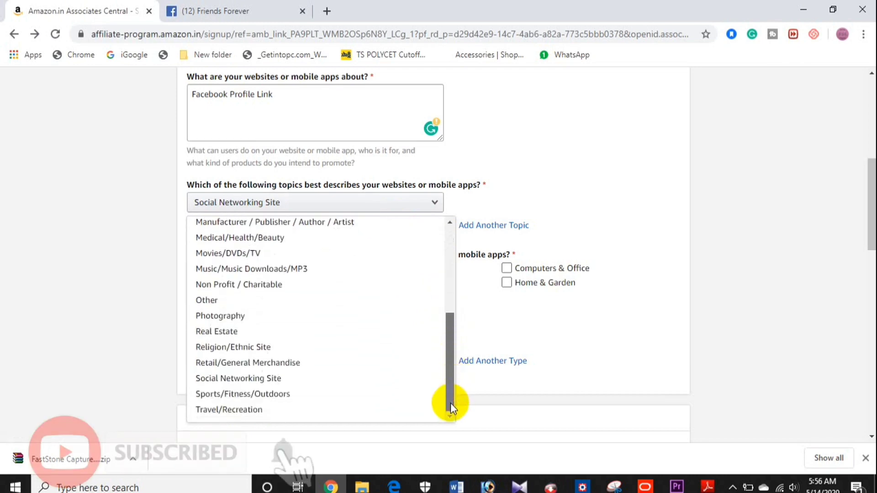
left_click(276, 381)
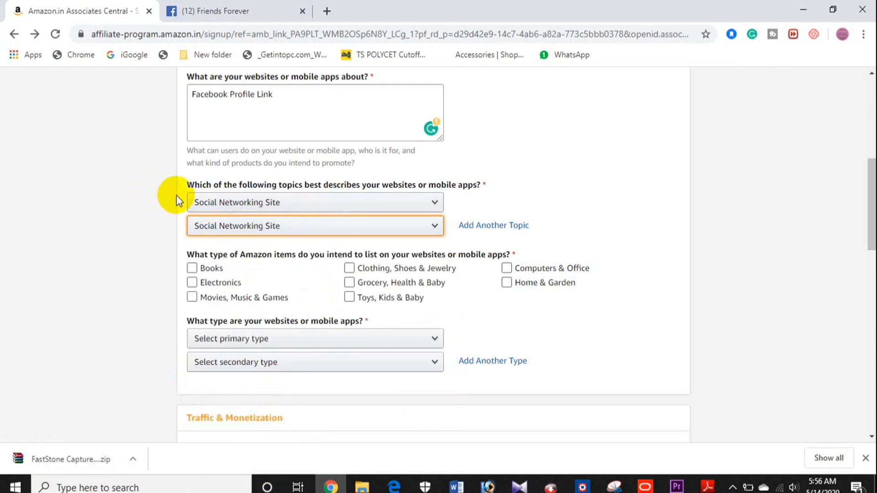
left_click_drag(183, 194, 247, 230)
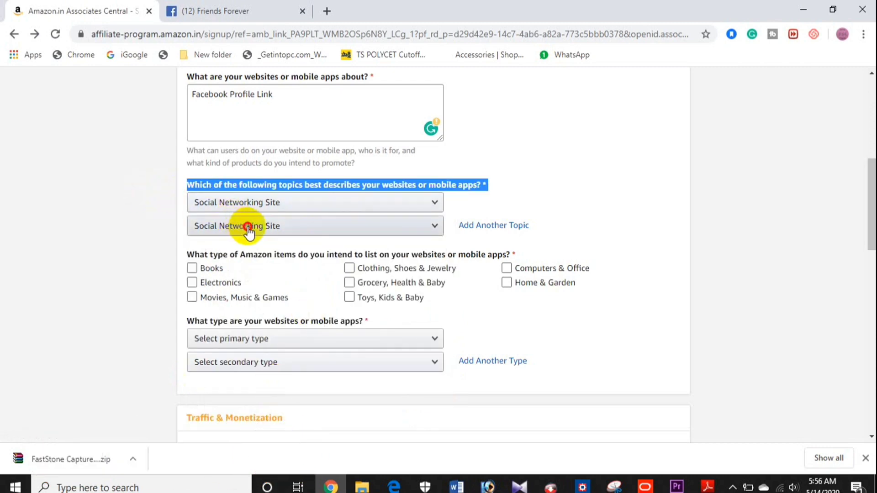
- Select all eight Amazon item categories to list, from Books and Electronics to Computers & Office and Home & Garden
left_click(659, 149)
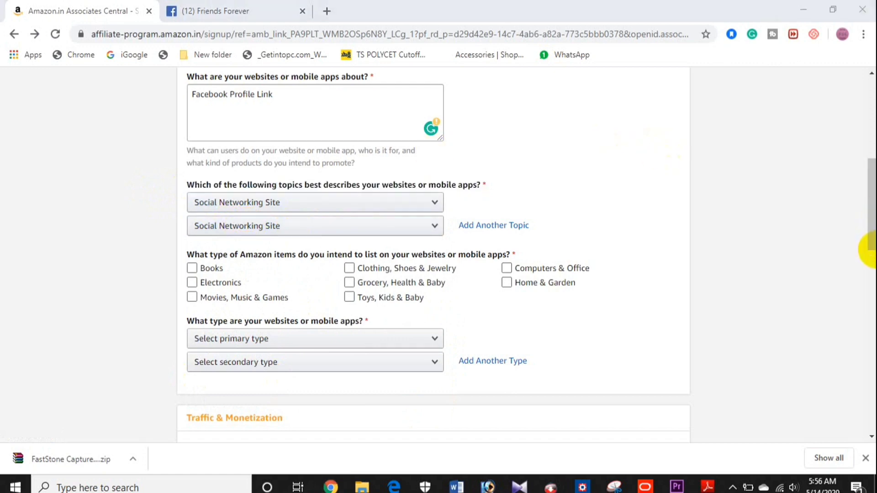
left_click_drag(873, 235, 867, 268)
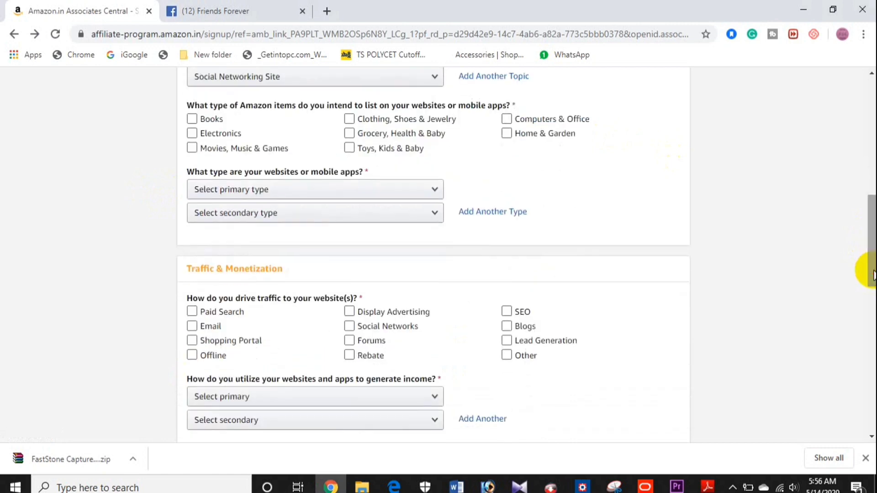
left_click(192, 118)
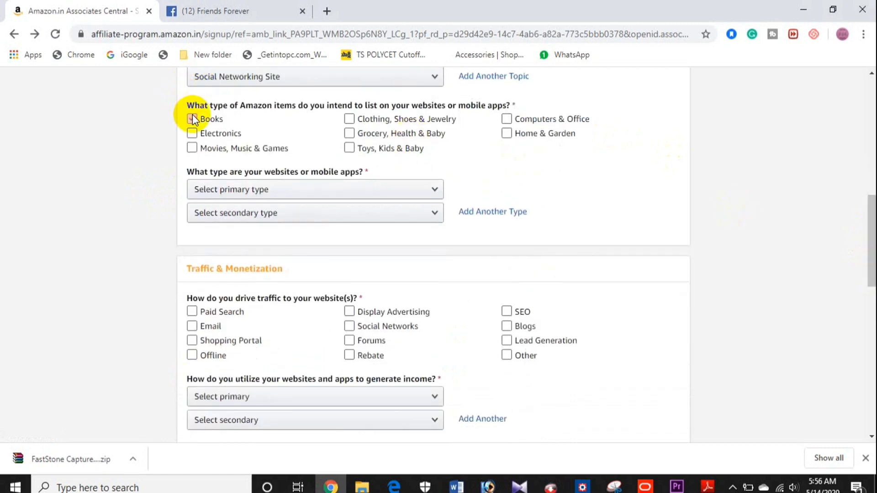
left_click(192, 133)
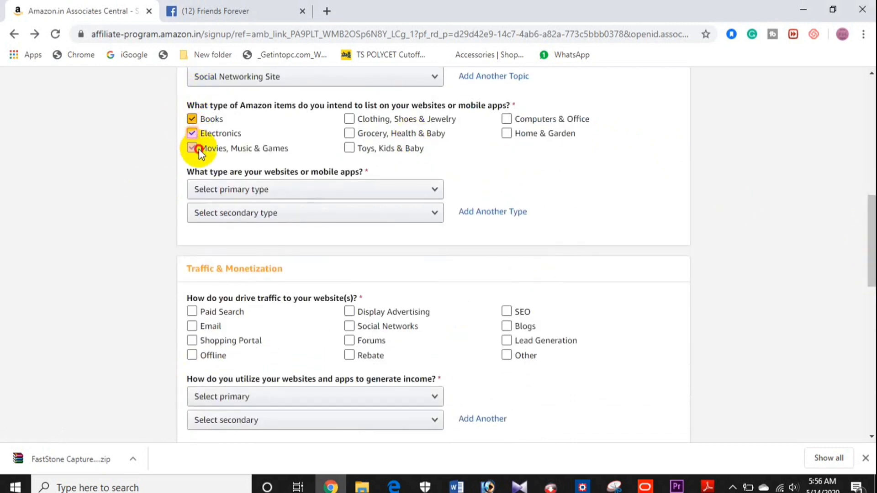
left_click(399, 115)
left_click(391, 132)
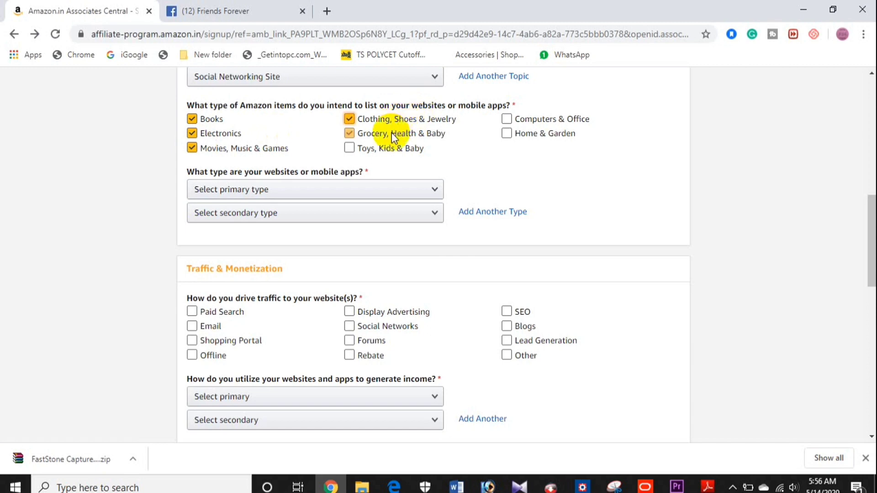
left_click(389, 149)
left_click(525, 119)
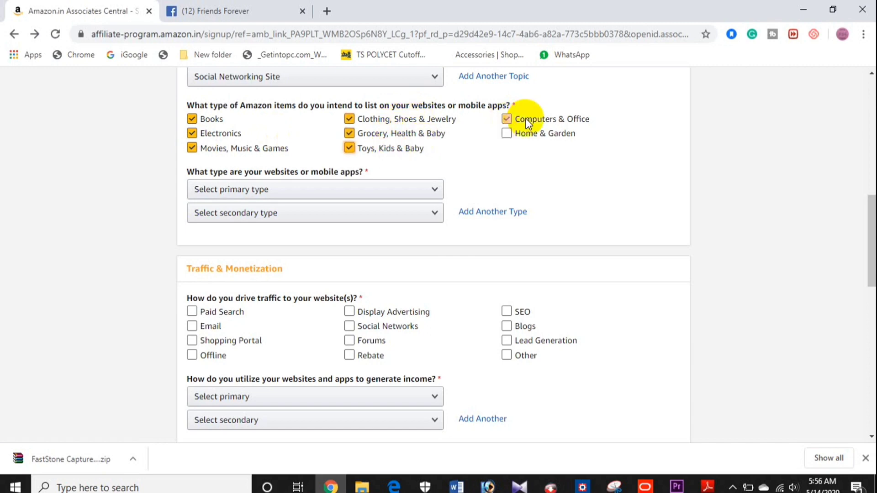
left_click(528, 137)
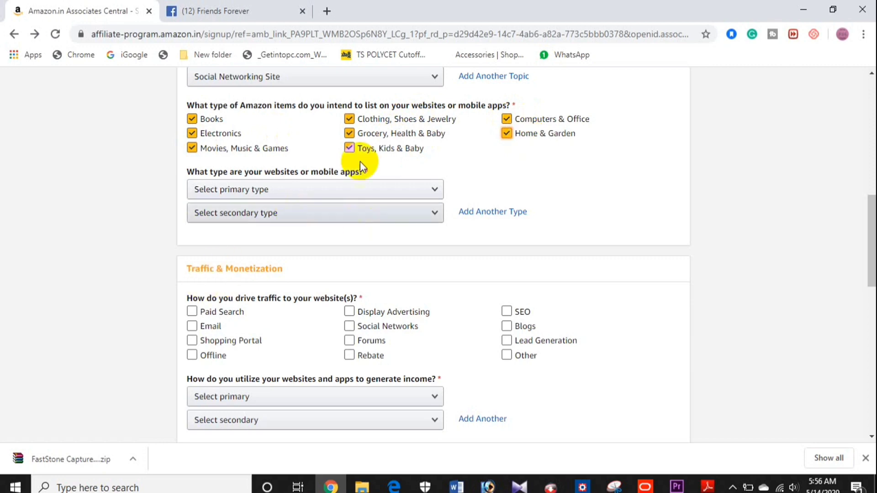
- Set both the primary and secondary type of the websites or mobile apps to Other
left_click(387, 190)
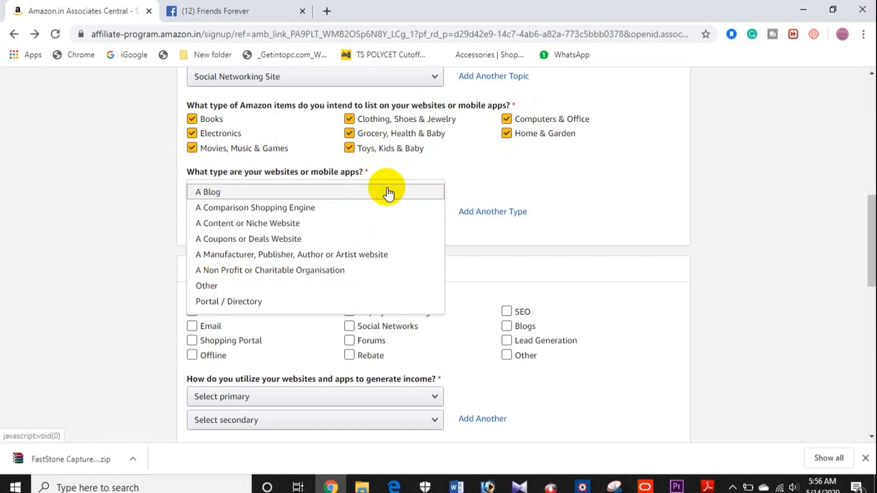
left_click(247, 289)
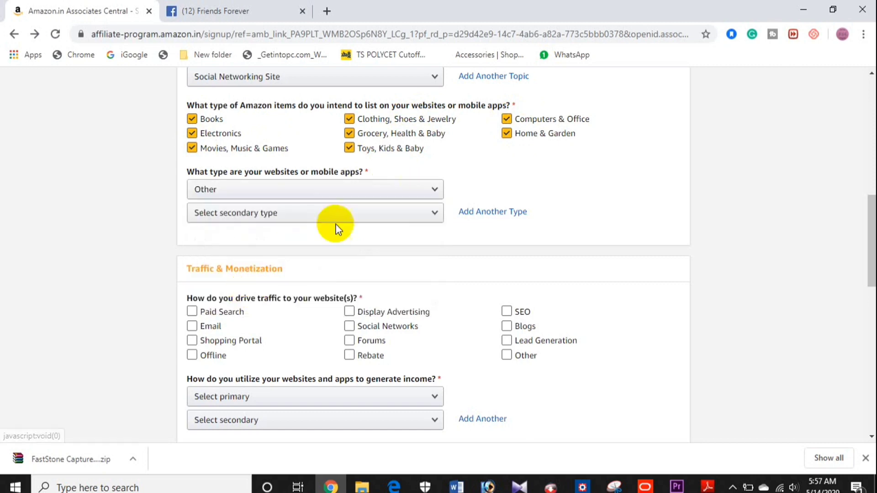
left_click(385, 221)
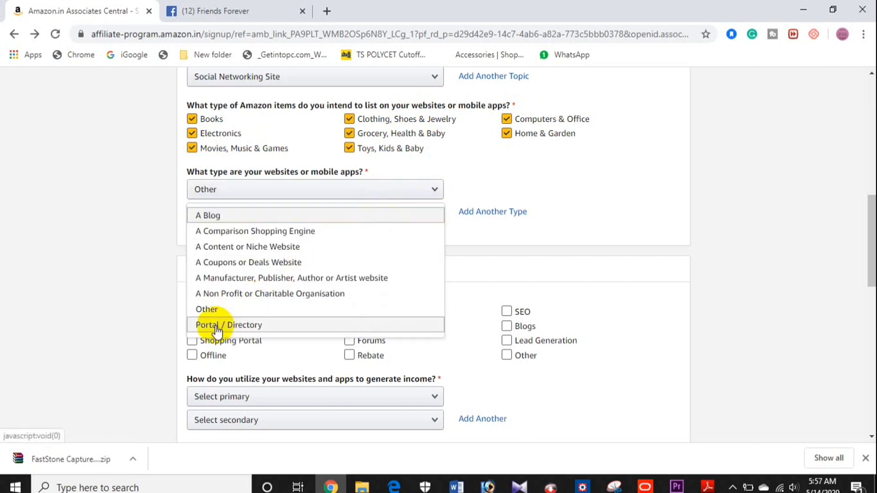
left_click(231, 311)
left_click(238, 315)
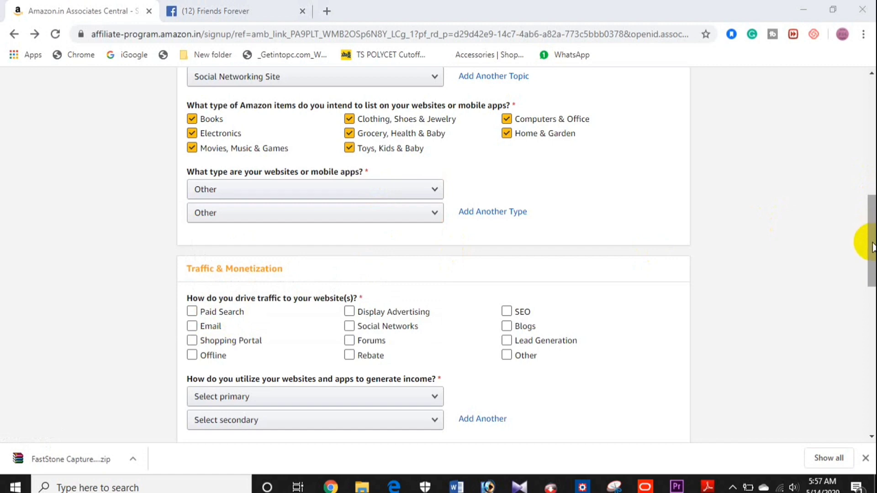
- Select Social Networks as the way traffic is driven to the website in the Traffic & Monetization section
left_click_drag(872, 246, 872, 295)
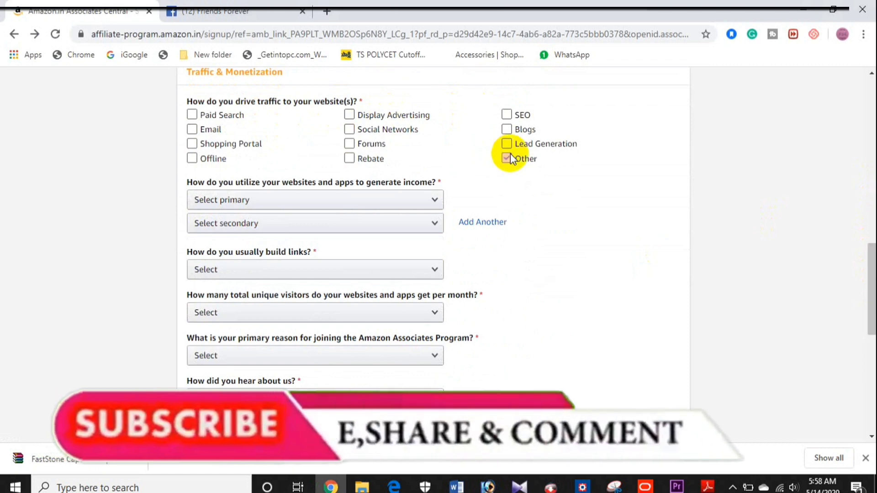
left_click(377, 130)
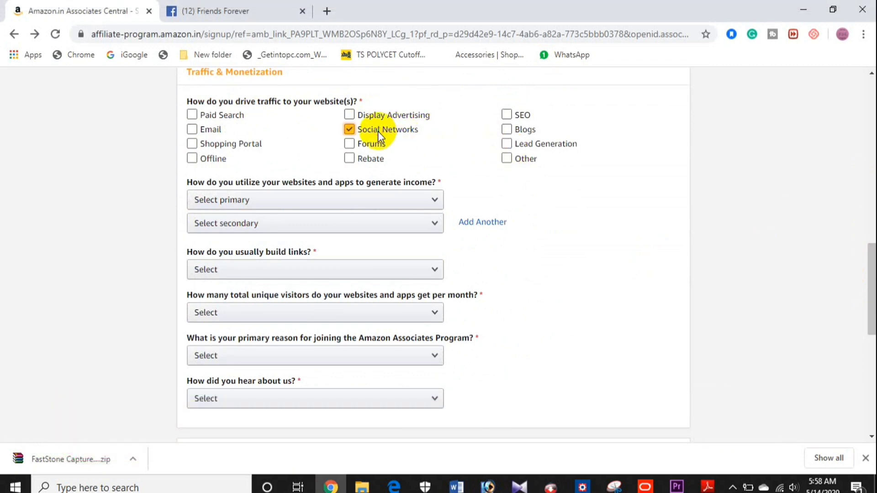
left_click_drag(377, 131, 602, 199)
left_click(602, 198)
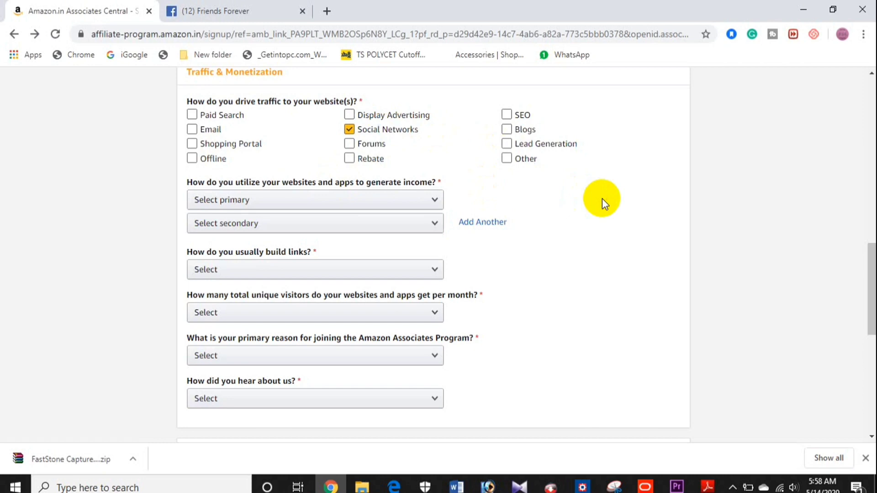
- Set both the primary and secondary ways of generating income to Other Affiliate Programs
left_click(425, 210)
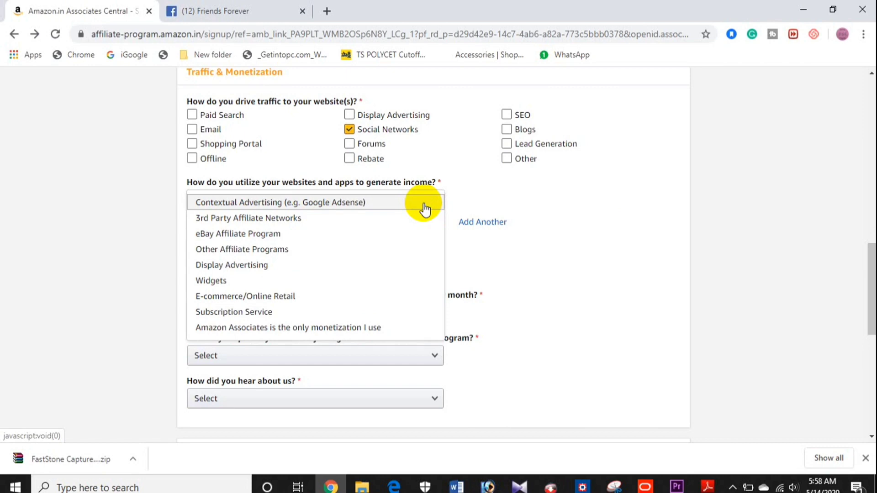
left_click(286, 249)
left_click(342, 228)
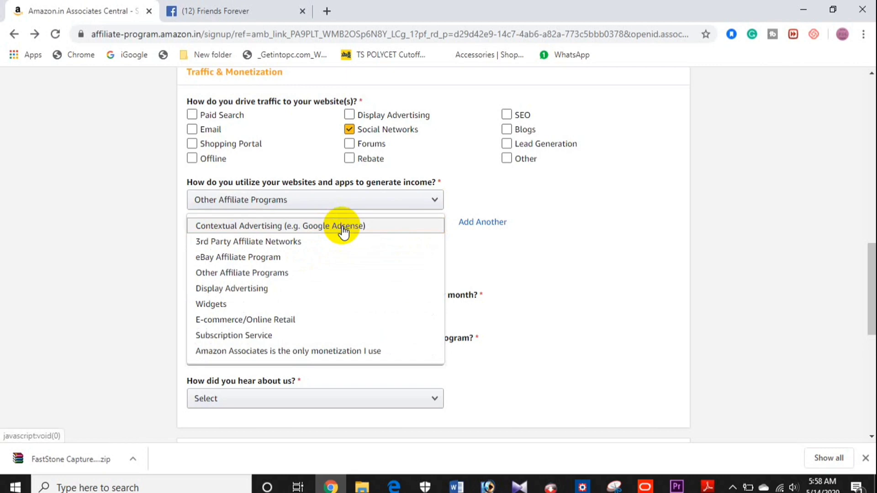
left_click(277, 273)
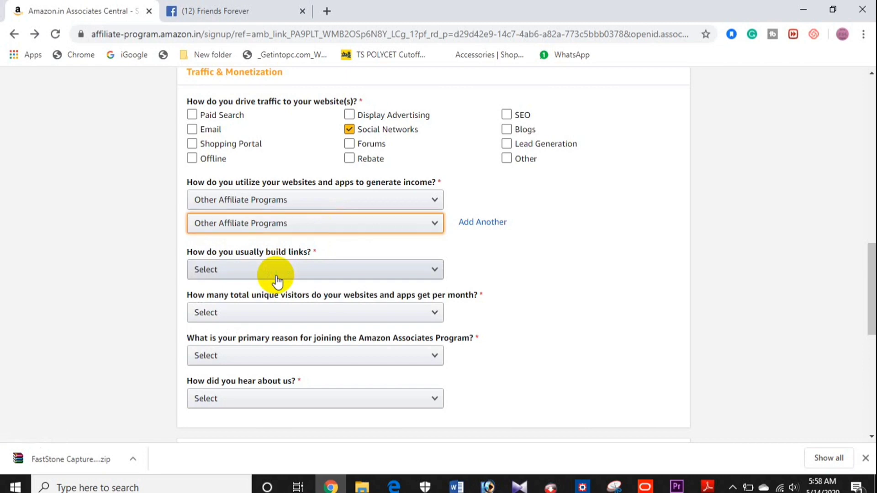
- Set the link-building method to Manually via text editor and the monthly unique visitors to From 5,001 to 50,000
left_click(313, 274)
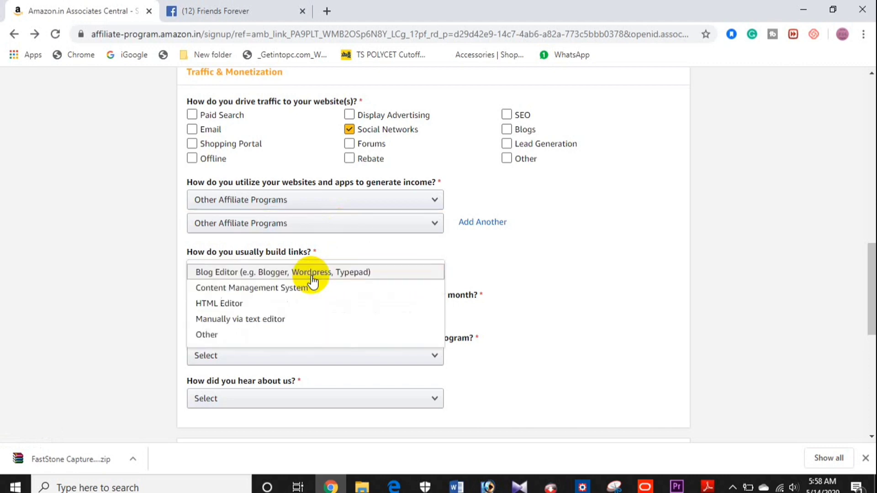
left_click(267, 320)
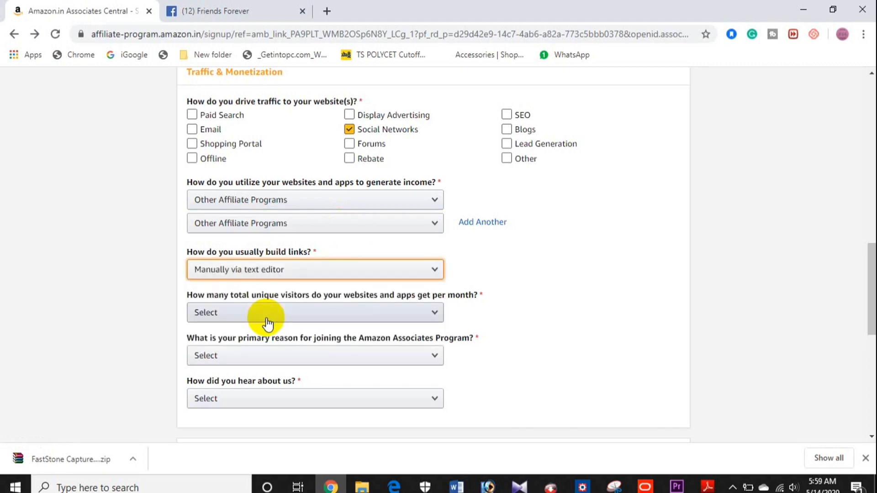
left_click(382, 324)
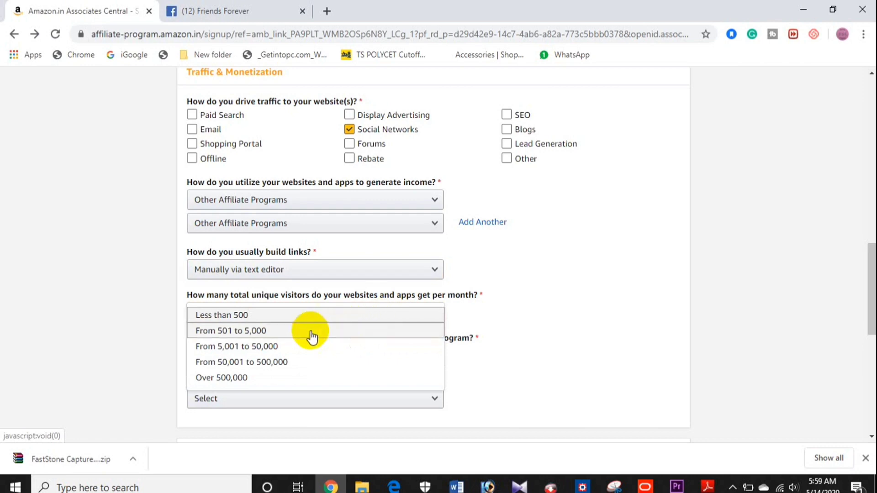
left_click(234, 356)
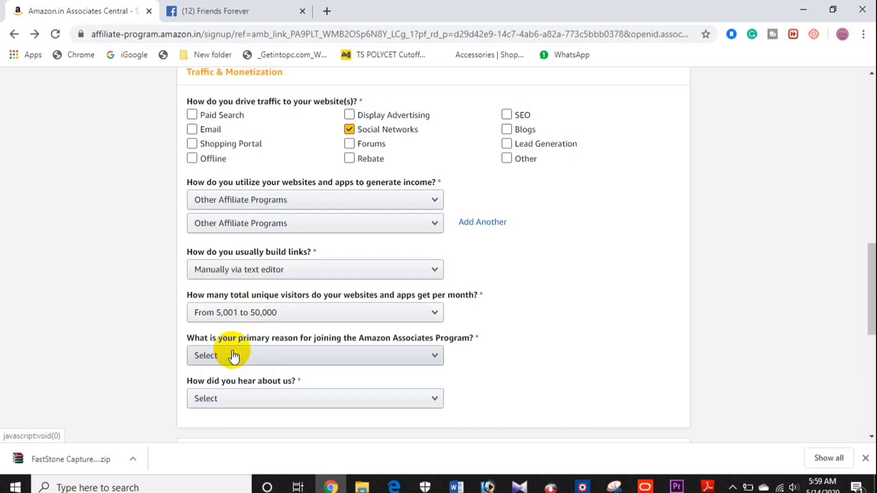
- Set the primary reason for joining the program to Other and how the applicant heard about it to Online Search
left_click(316, 368)
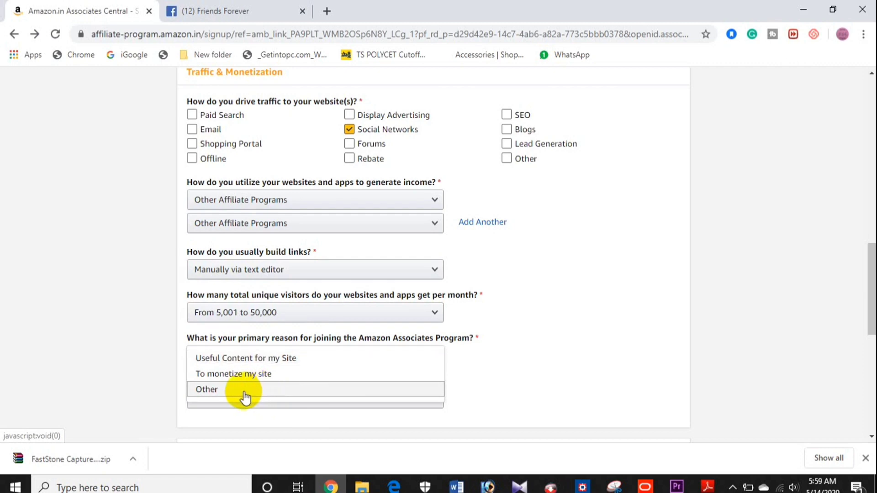
left_click(263, 395)
left_click(264, 401)
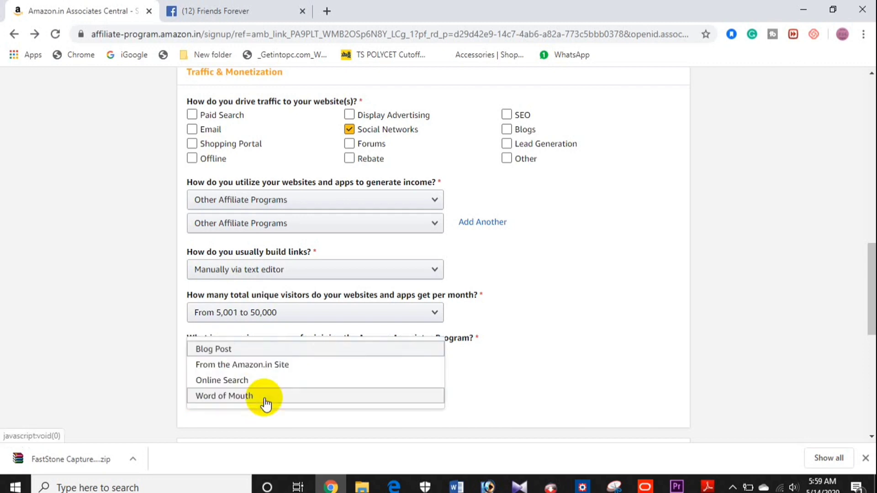
left_click(260, 382)
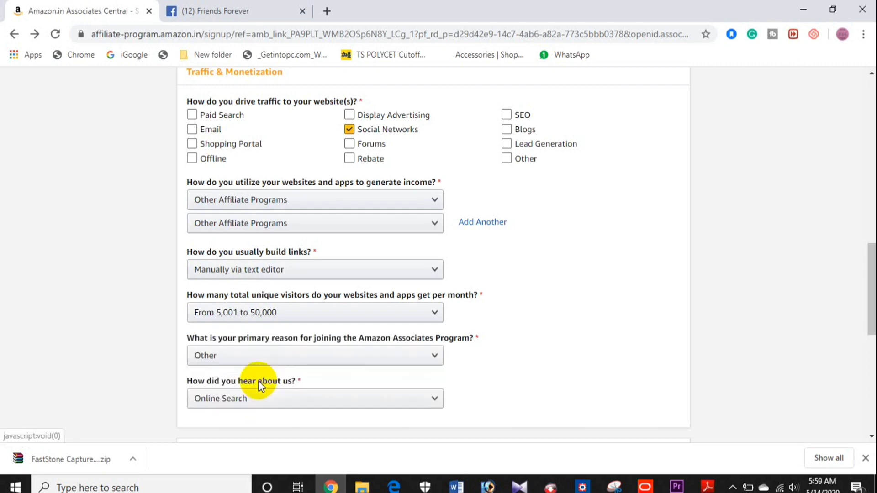
- Enter the captcha characters shown in the verification image
left_click_drag(871, 300, 872, 363)
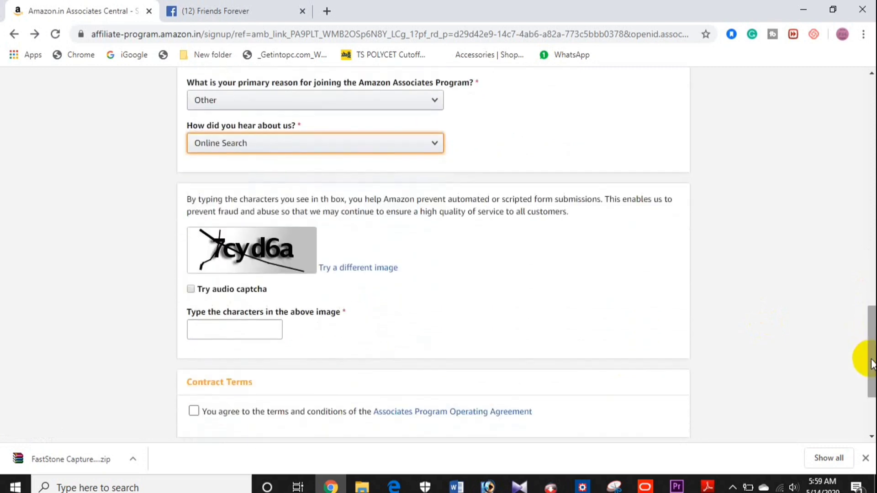
left_click(205, 326)
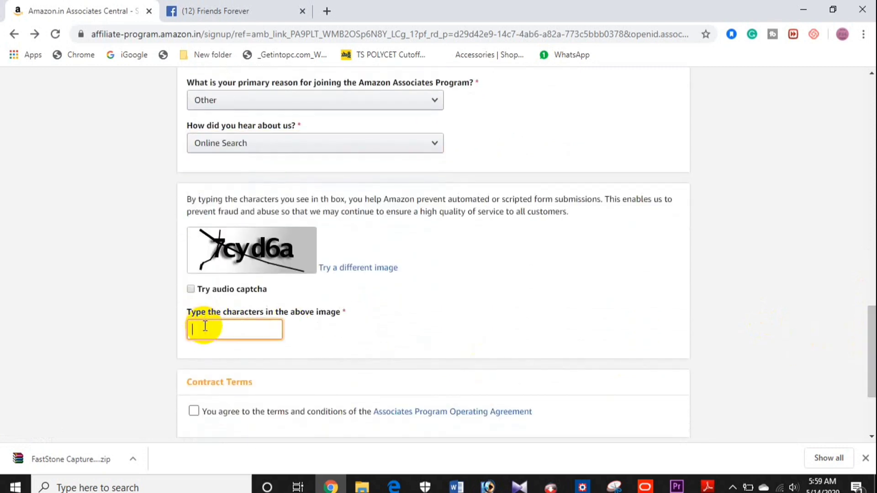
type("7cyd6a")
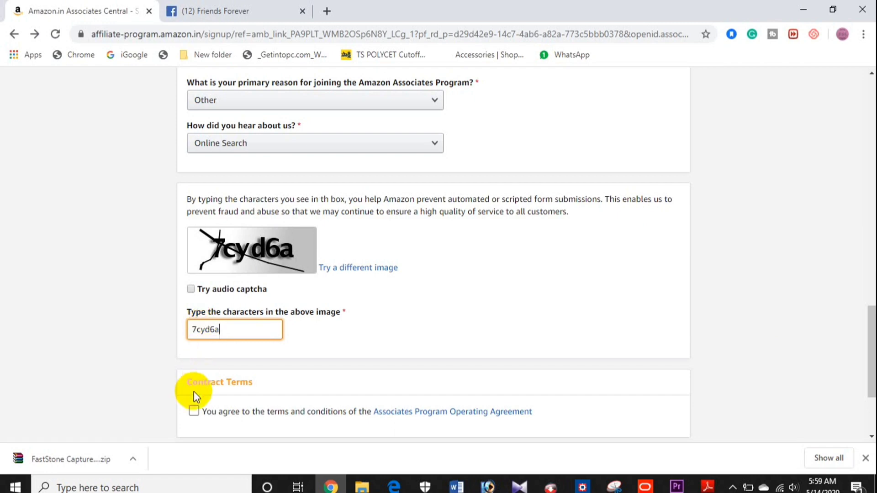
- Agree to the Associates Program Operating Agreement and finish the application
left_click(194, 411)
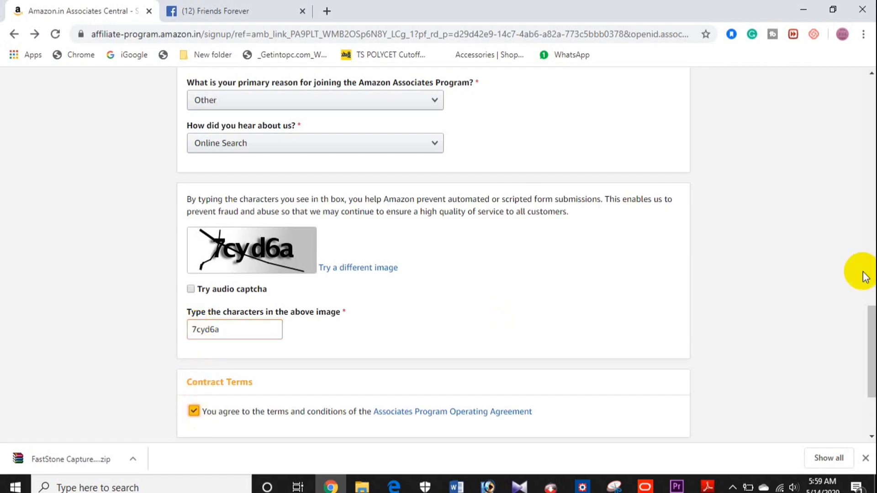
left_click_drag(867, 384, 863, 405)
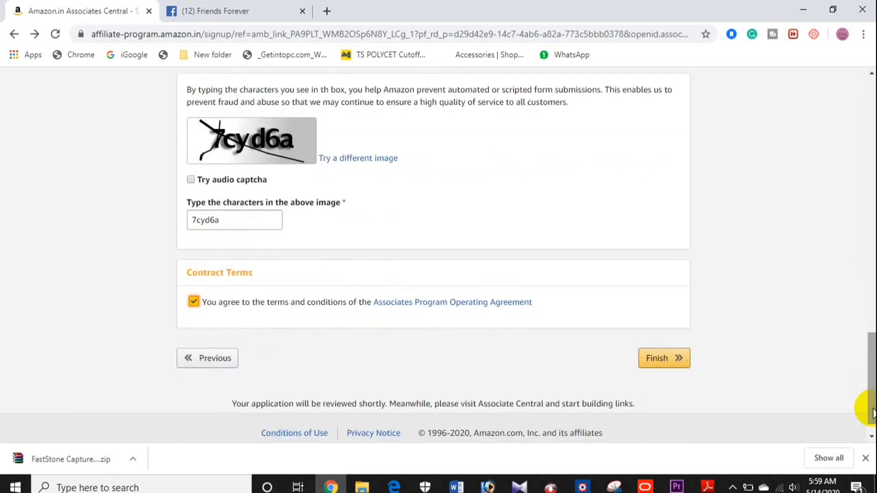
left_click(662, 362)
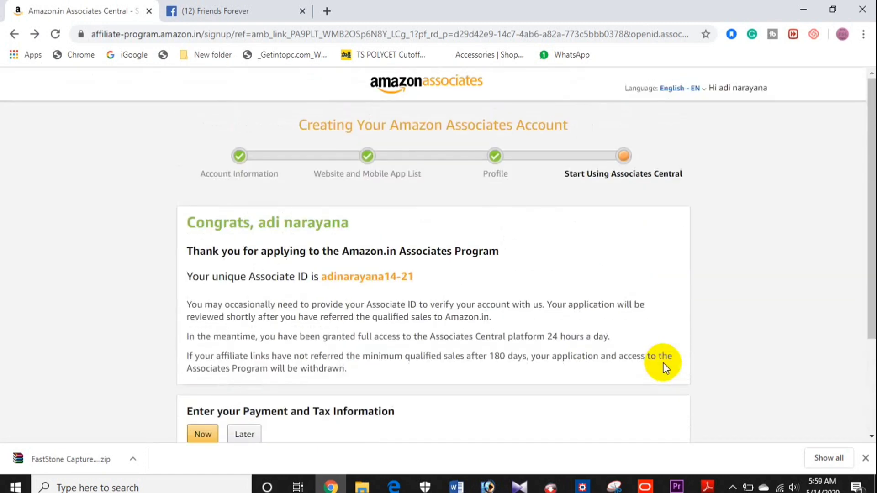
- Postpone entering the payment and tax information, and dismiss the welcome overlay on the Associates Central home page
left_click(873, 175)
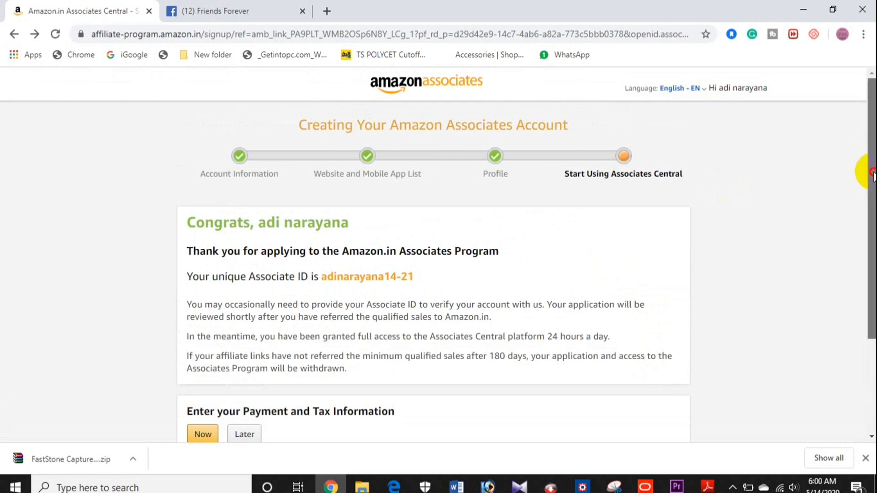
left_click_drag(872, 175, 861, 196)
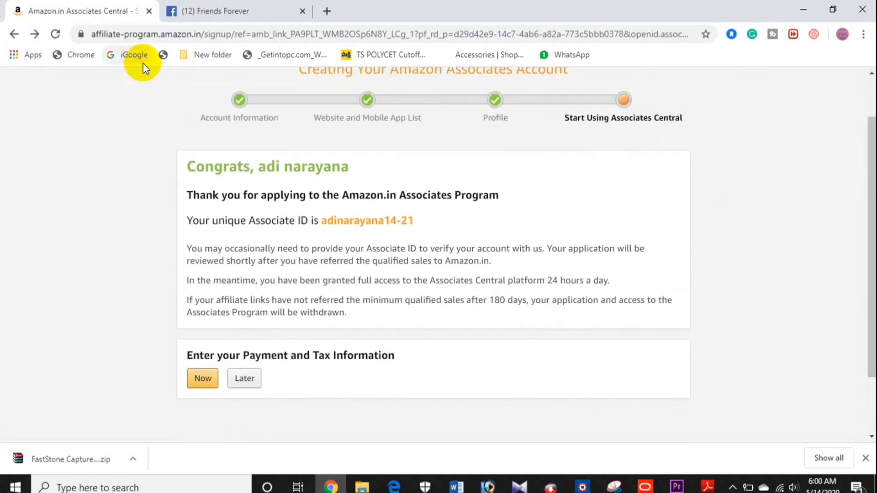
triple_click(274, 166)
scroll(861, 332, "down", 2)
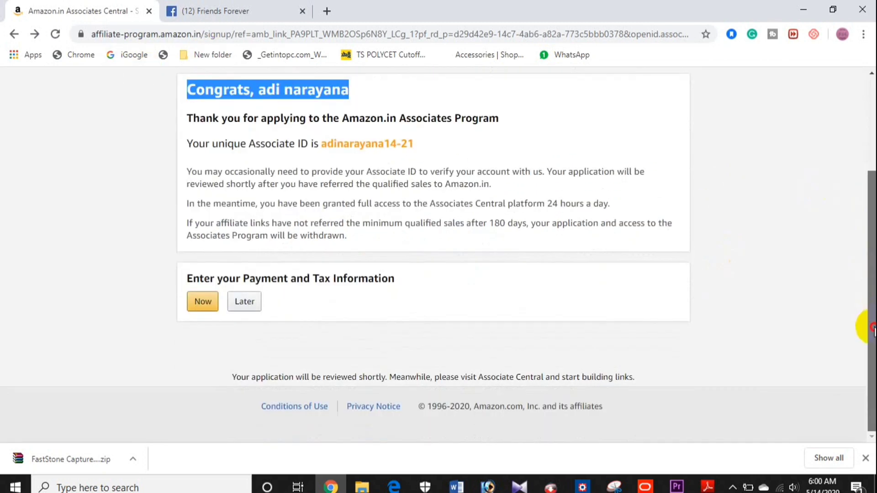
left_click(250, 307)
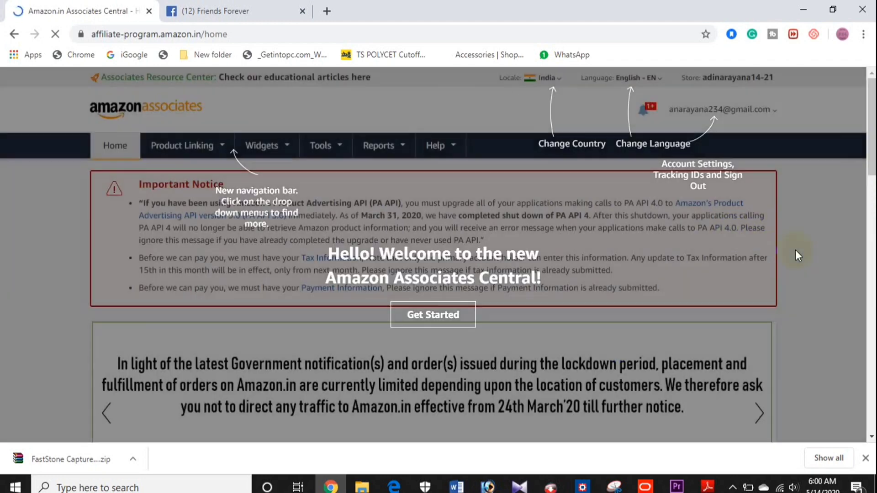
left_click(796, 250)
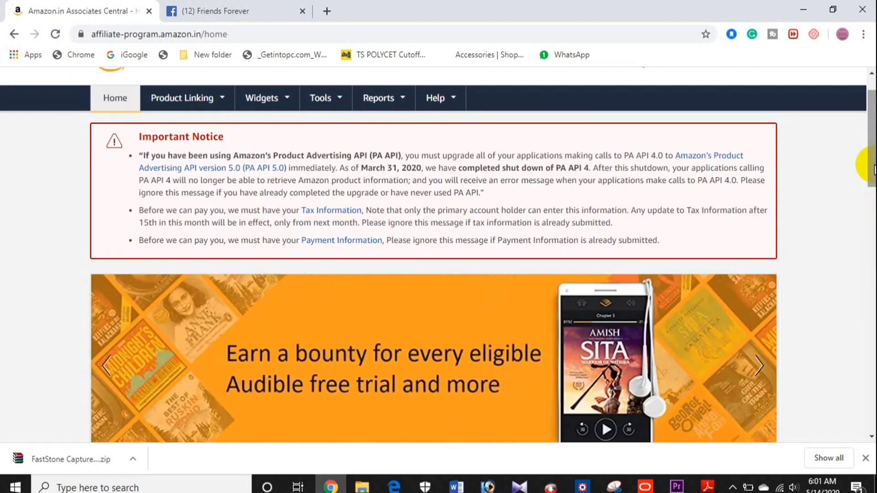
- Review the earnings overview and this month's summary on the home page, and browse through the Recommended for You products
left_click(871, 257)
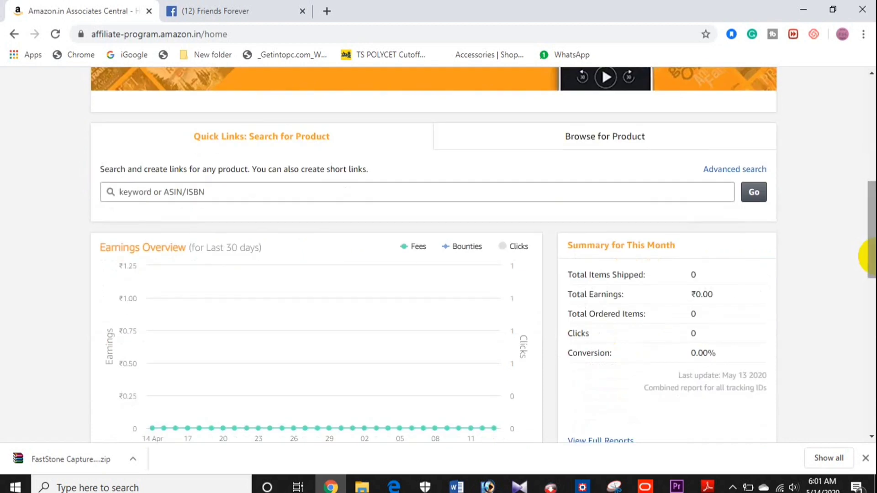
scroll(839, 337, "down", 1)
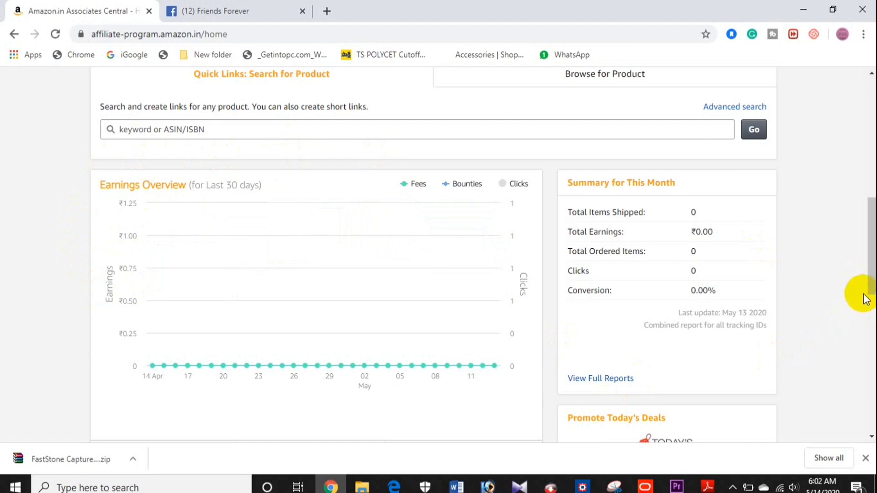
left_click_drag(871, 289, 873, 319)
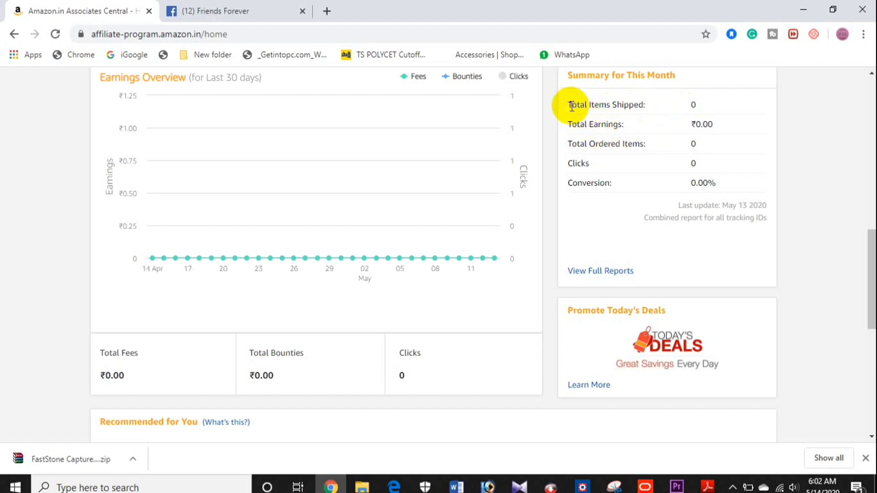
scroll(868, 331, "down", 6)
mouse_move(763, 294)
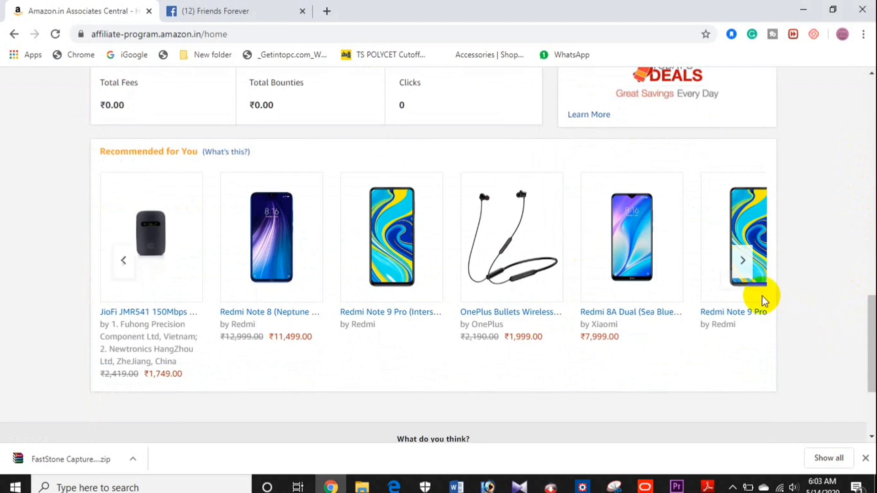
left_click(763, 263)
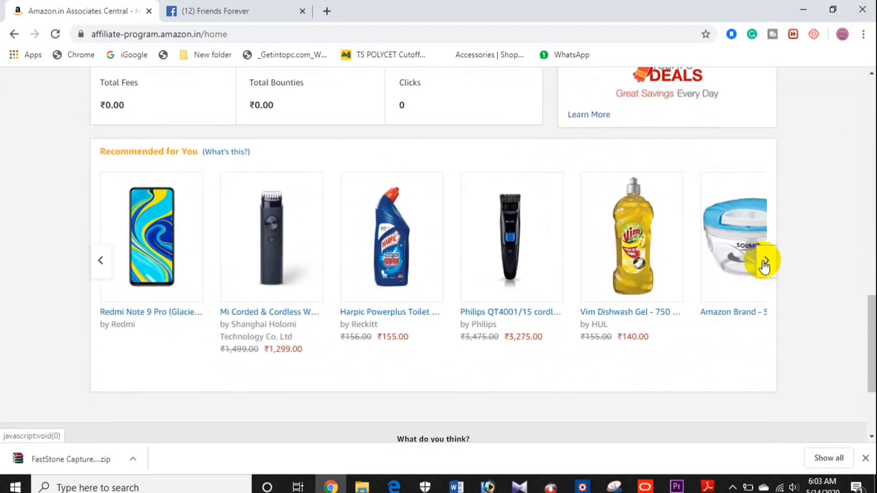
mouse_move(284, 261)
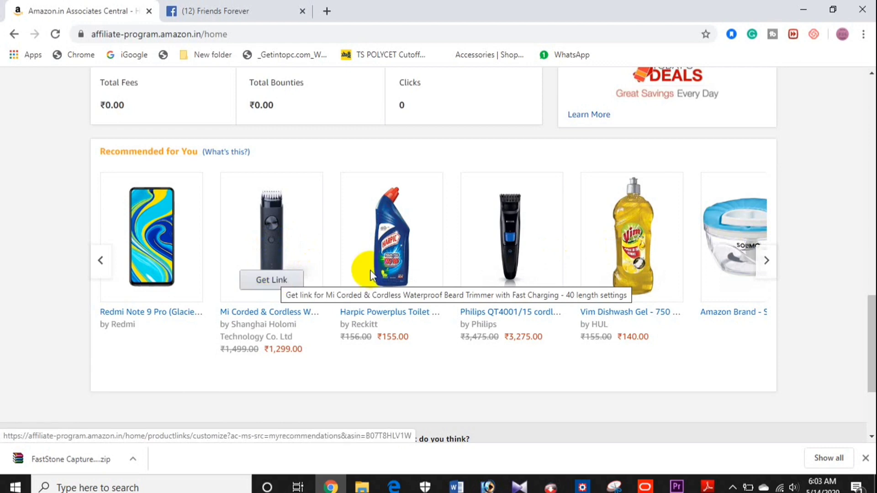
left_click(760, 268)
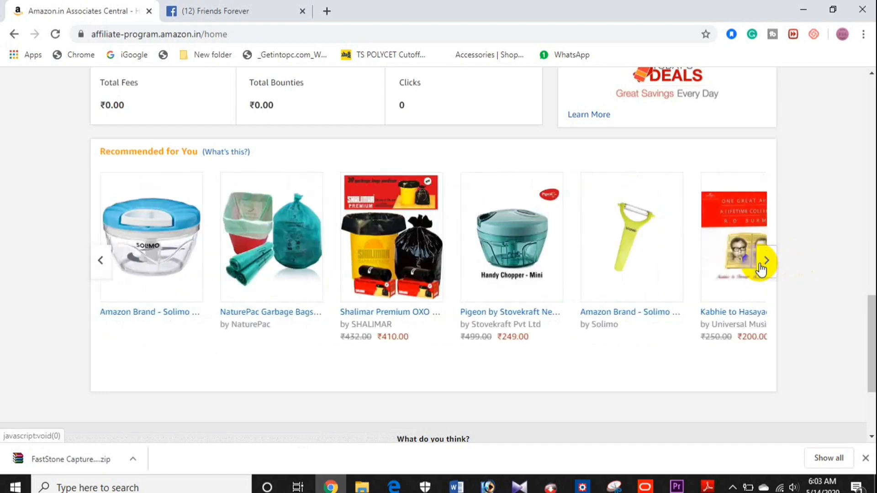